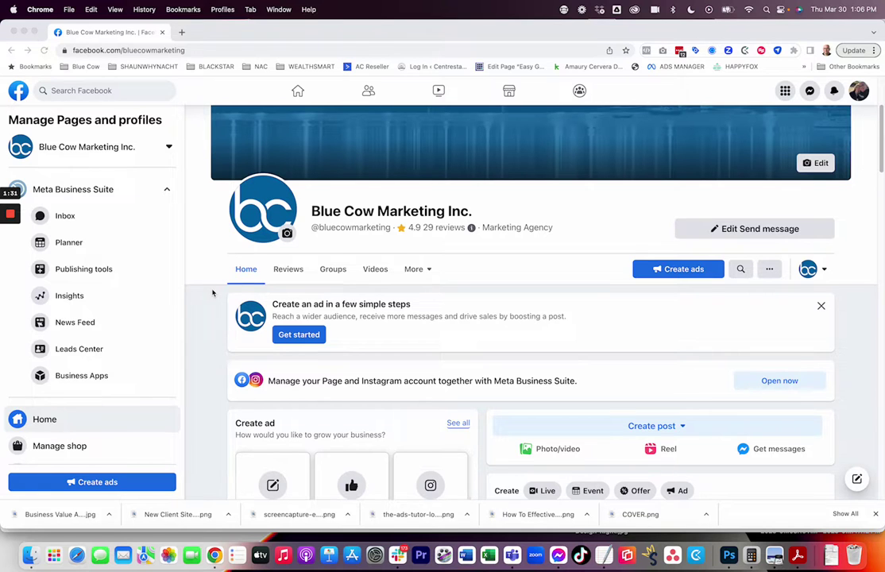
# Open the Page's Appointments calendar, showing the empty week of March 26–April 1, 2023.
pyautogui.scroll(-1, 137, 300)
pyautogui.scroll(2, 223, 279)
pyautogui.scroll(3, 223, 279)
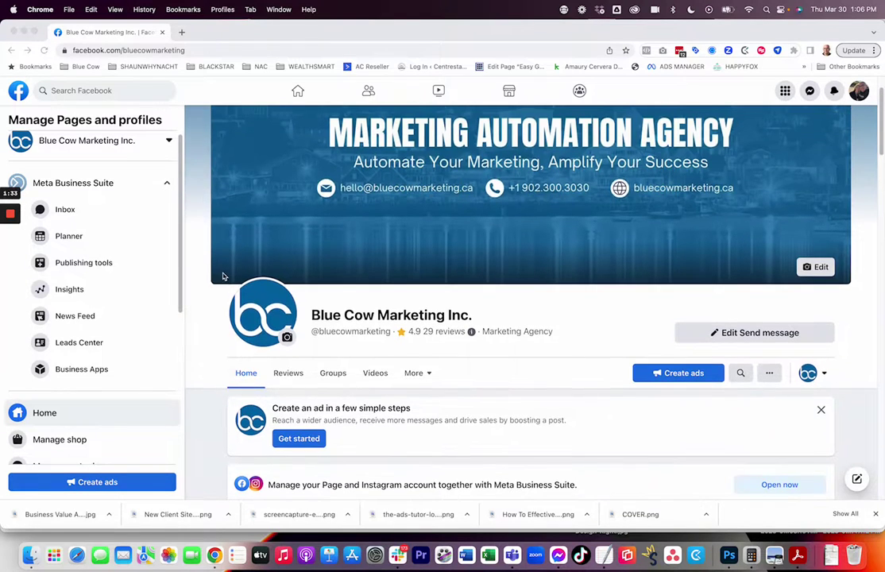
pyautogui.scroll(3, 191, 284)
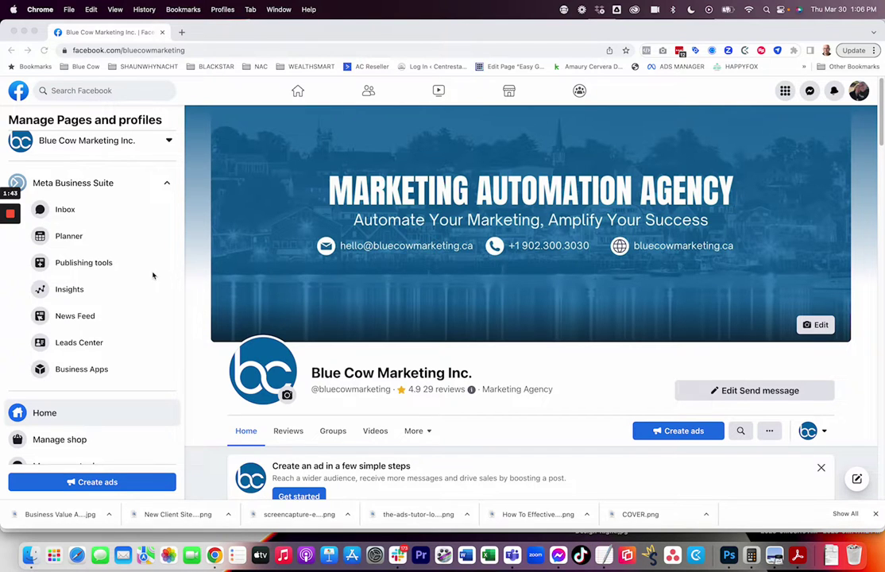
pyautogui.scroll(-2, 136, 272)
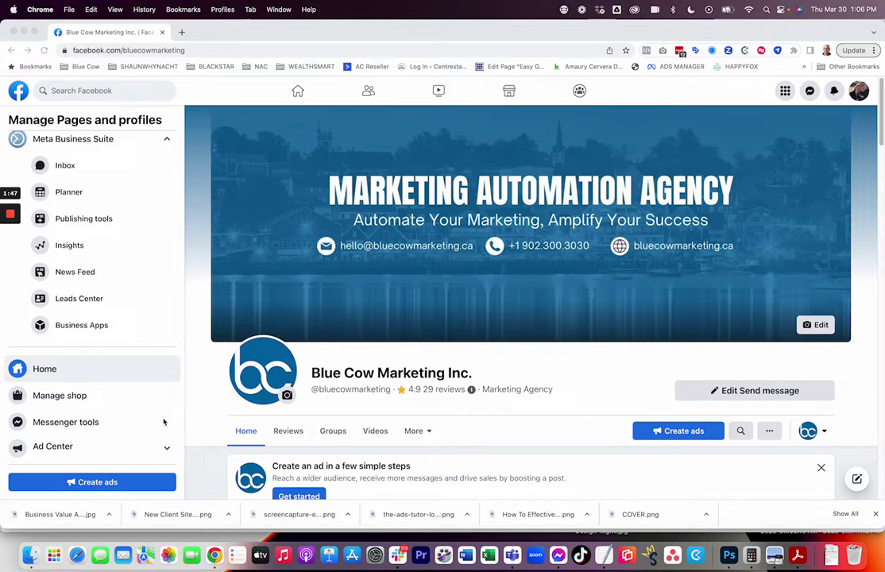
pyautogui.scroll(-5, 93, 358)
pyautogui.scroll(2, 103, 317)
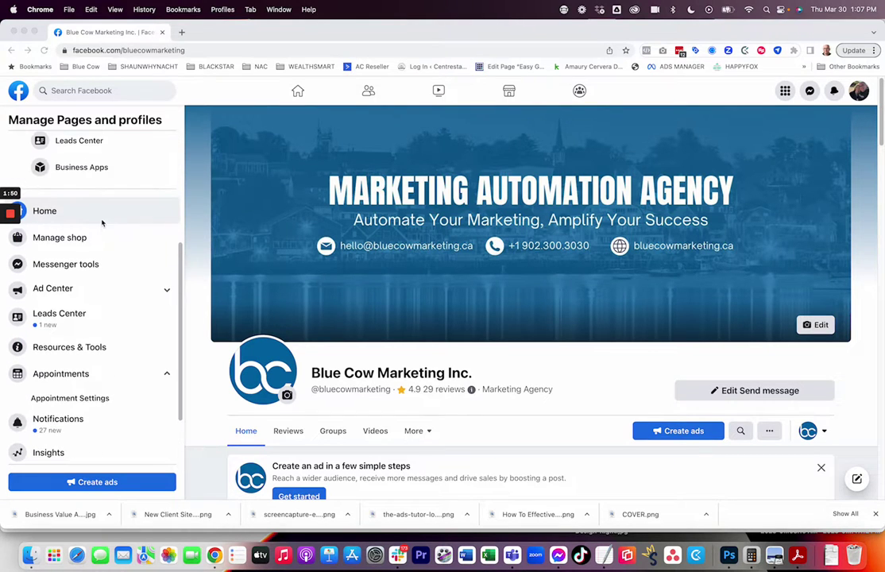
pyautogui.scroll(-2, 88, 334)
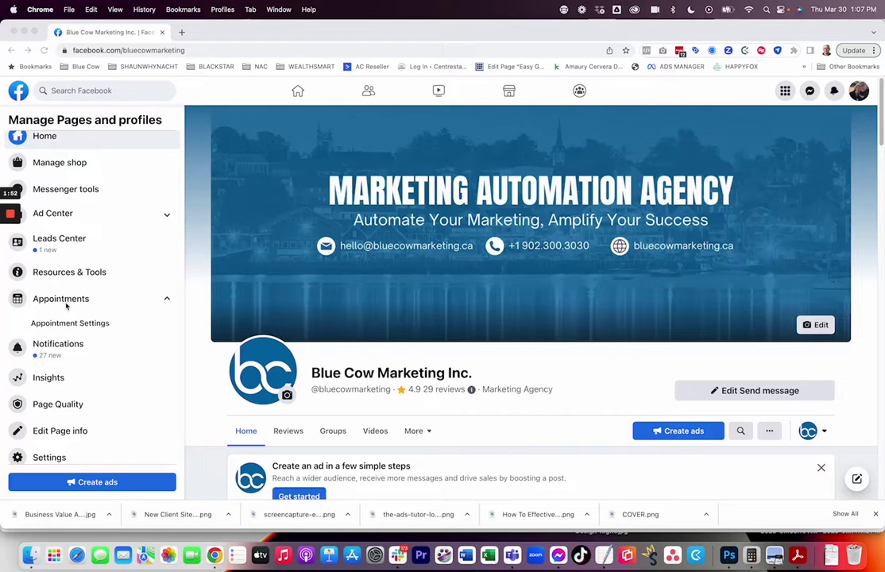
pyautogui.click(167, 303)
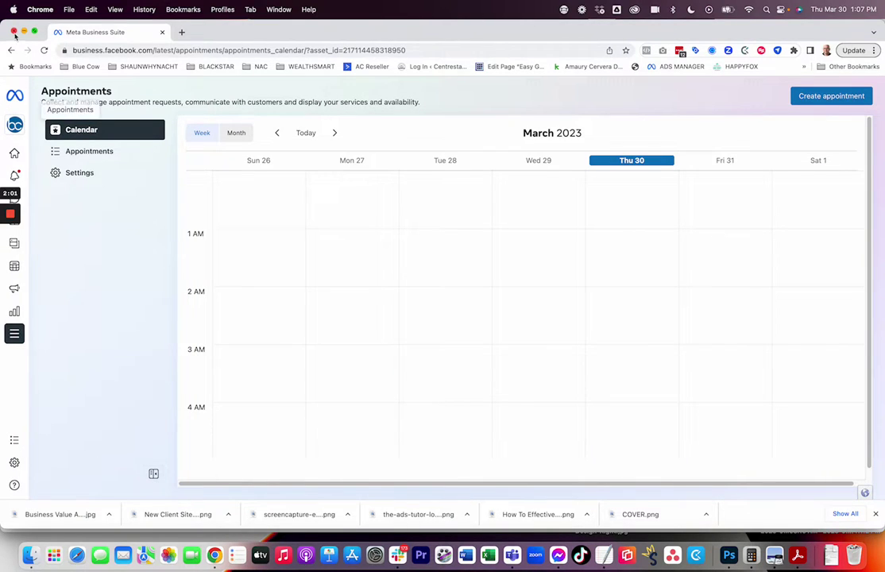
# From the Blue Cow Marketing Page, open Appointment Settings and check the America/Halifax (ADT) time zone.
pyautogui.click(15, 125)
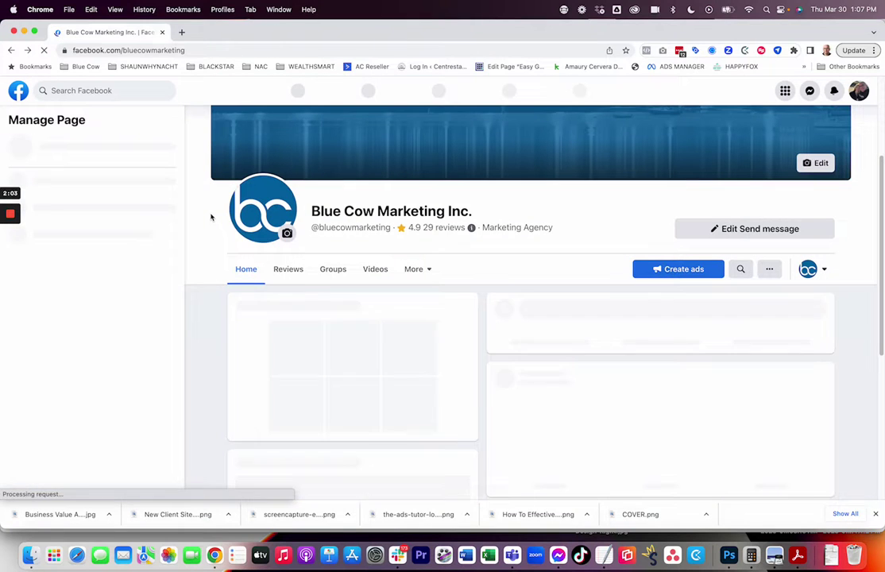
pyautogui.scroll(-5, 90, 336)
pyautogui.scroll(-3, 91, 337)
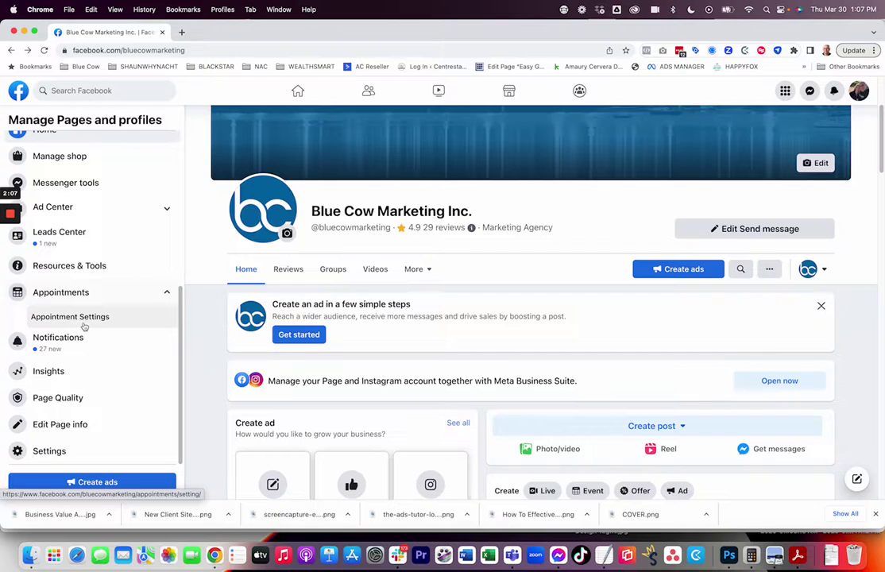
pyautogui.click(70, 316)
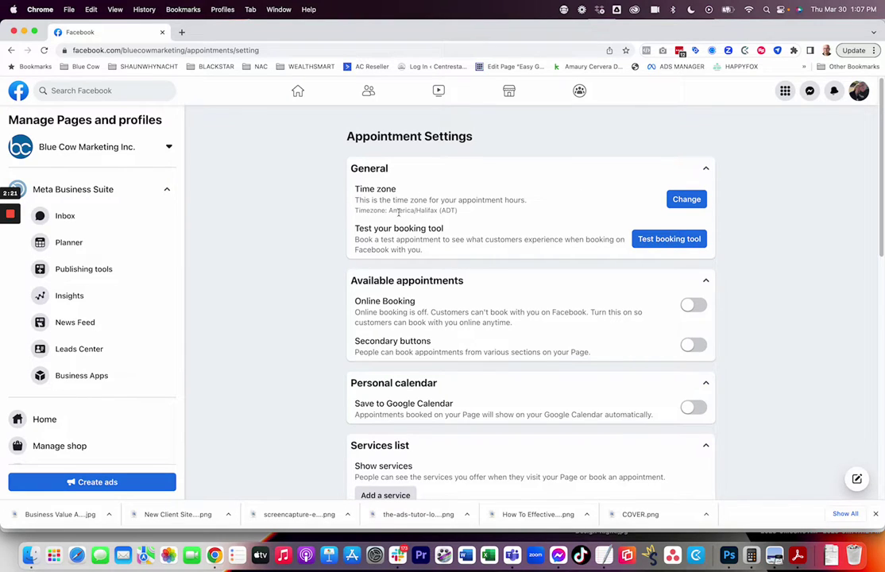
pyautogui.moveTo(389, 211); pyautogui.dragTo(457, 211)
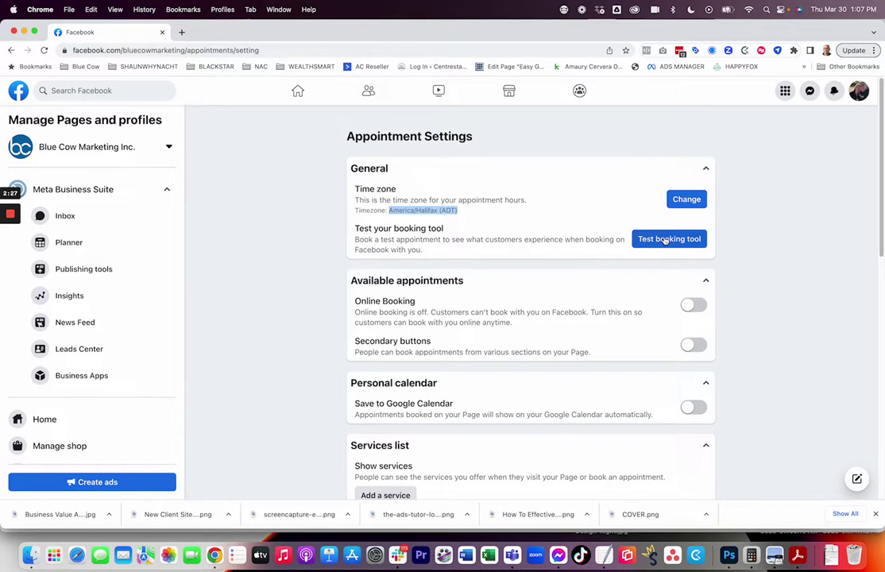
pyautogui.scroll(-1, 665, 240)
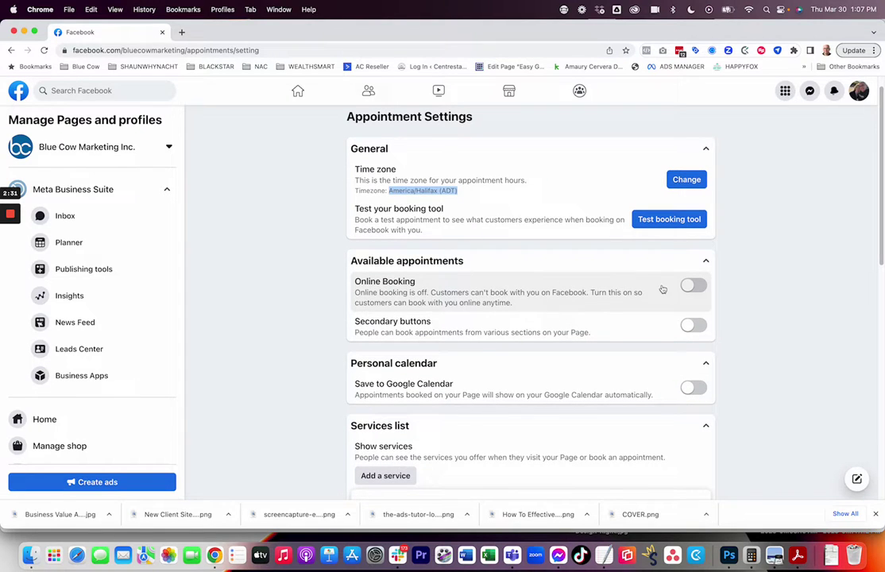
# Turn on online booking and make Thursday available from 9:00 to 11:00 AM.
pyautogui.click(690, 289)
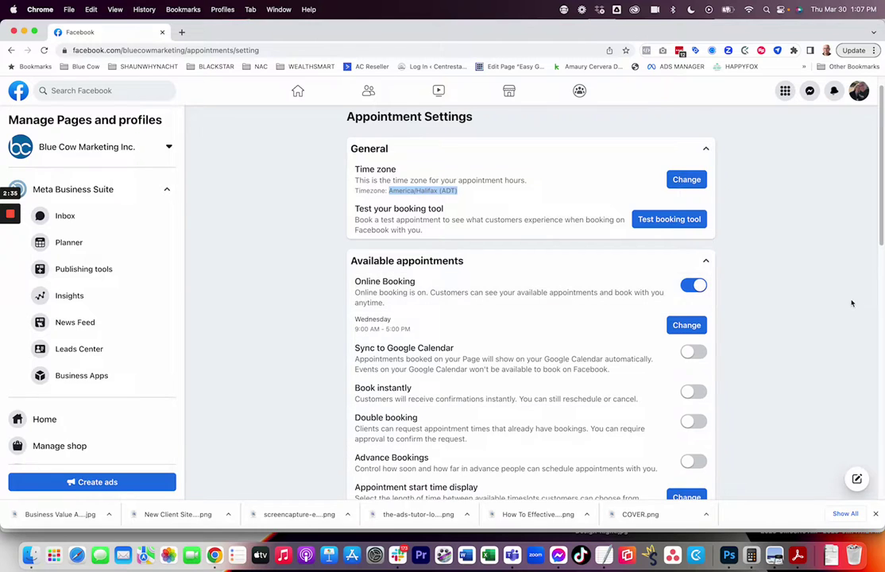
pyautogui.scroll(-2, 842, 303)
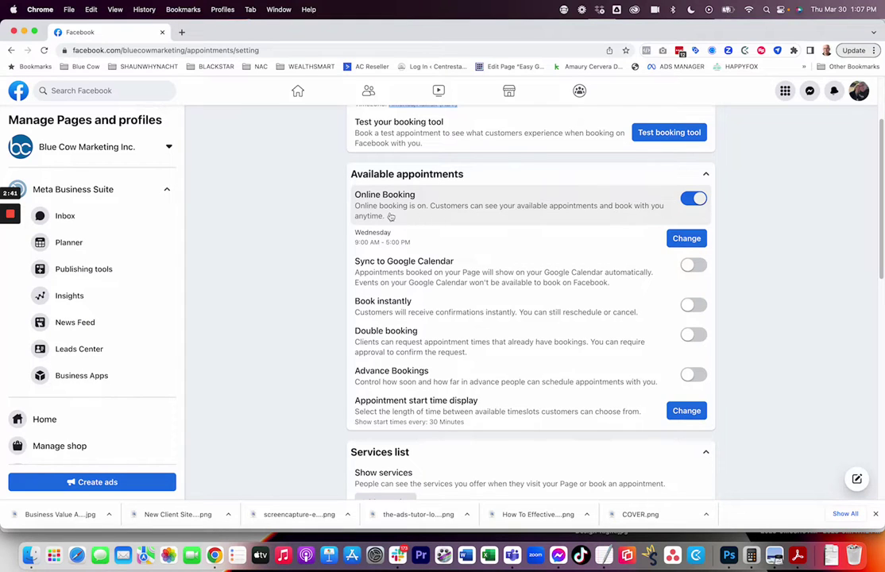
pyautogui.click(684, 239)
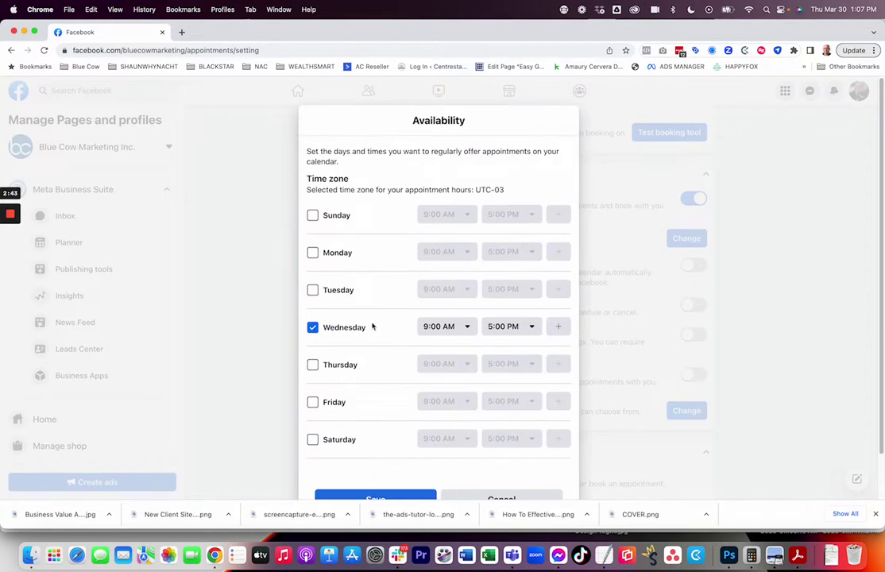
pyautogui.scroll(-2, 371, 326)
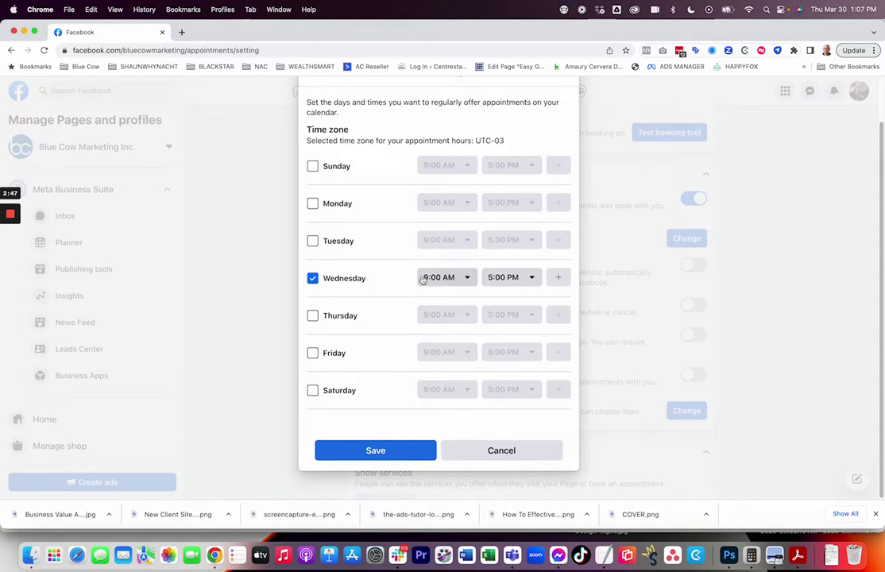
pyautogui.click(313, 315)
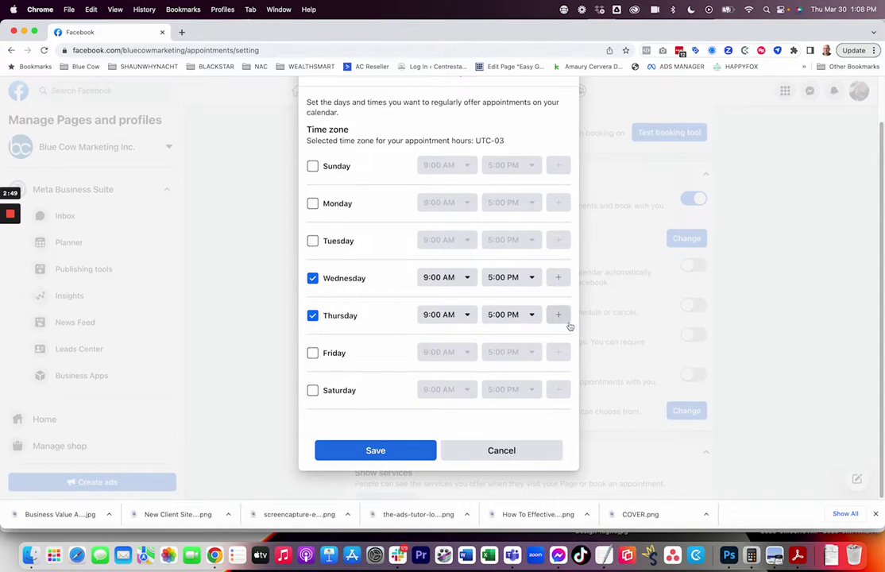
pyautogui.click(526, 316)
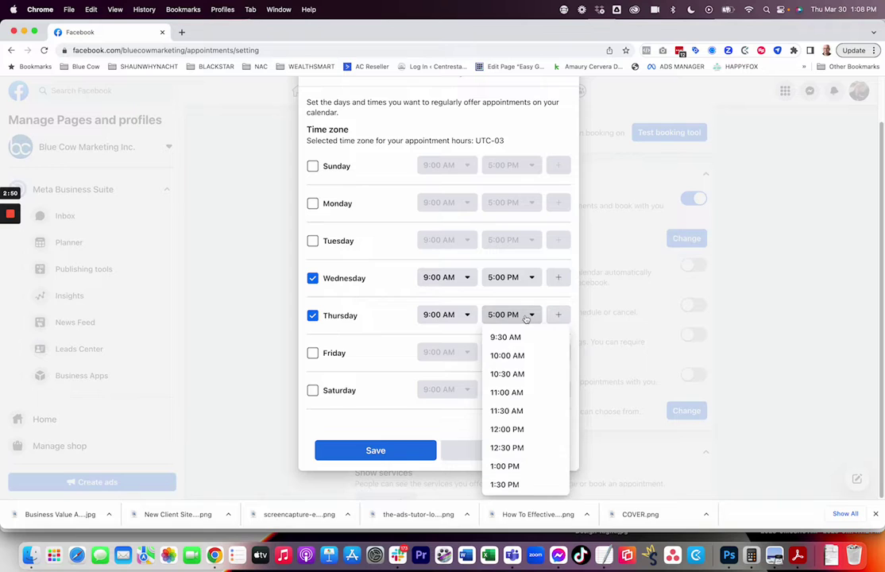
pyautogui.click(507, 392)
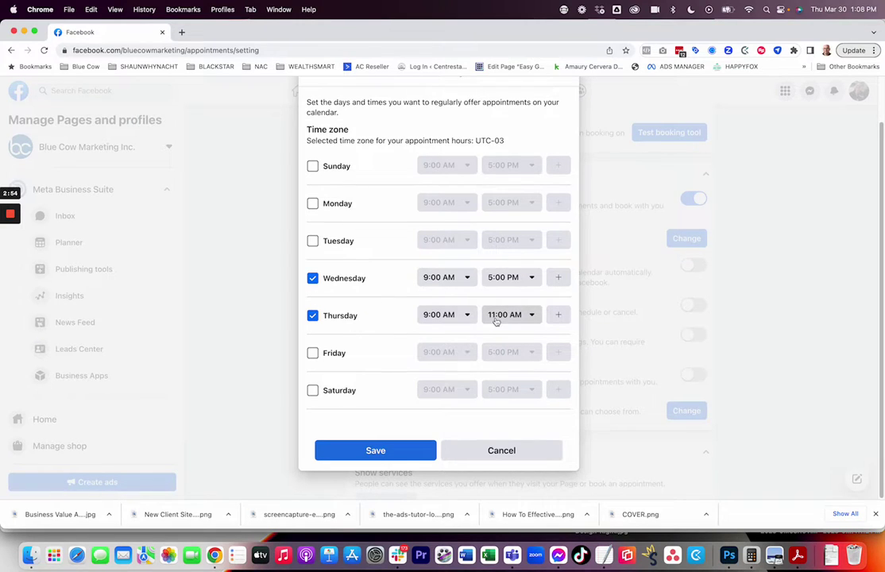
# Add a second Thursday range from 1:00 to 5:00 PM and save the hours.
pyautogui.click(557, 314)
pyautogui.click(459, 339)
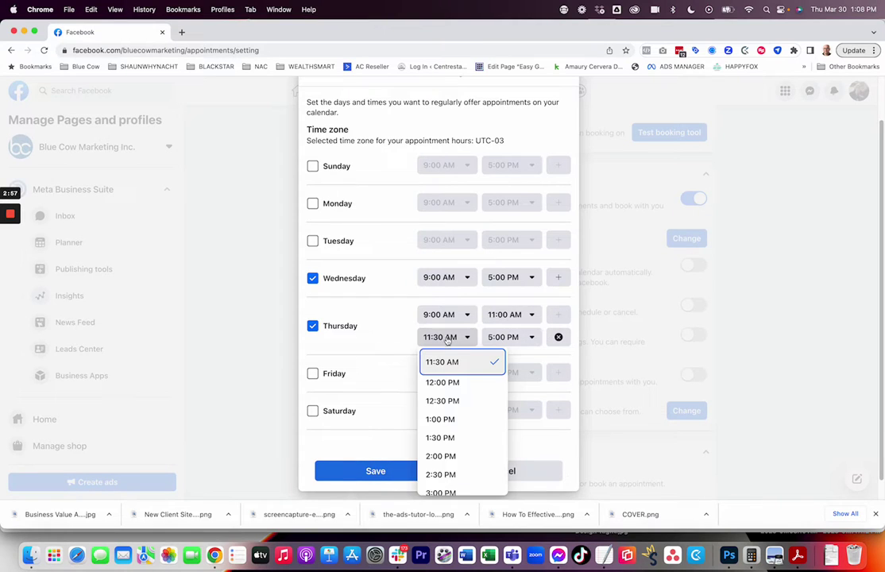
pyautogui.click(443, 419)
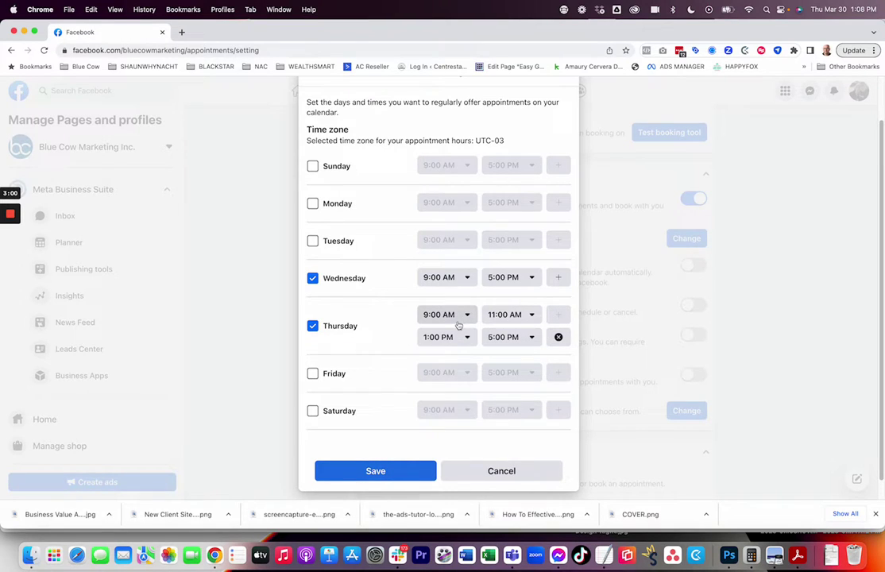
pyautogui.click(371, 470)
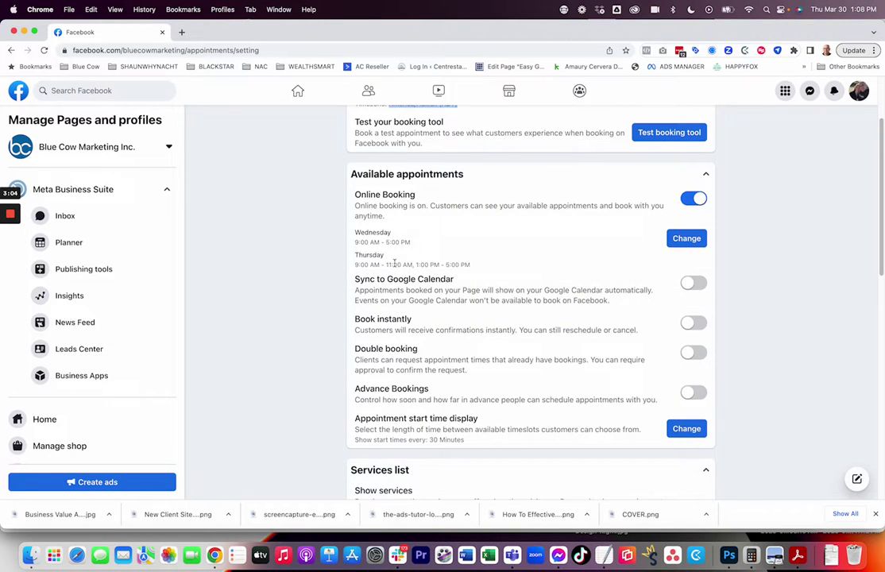
# Enable Google Calendar sync with the business Google account and grant it access.
pyautogui.click(692, 284)
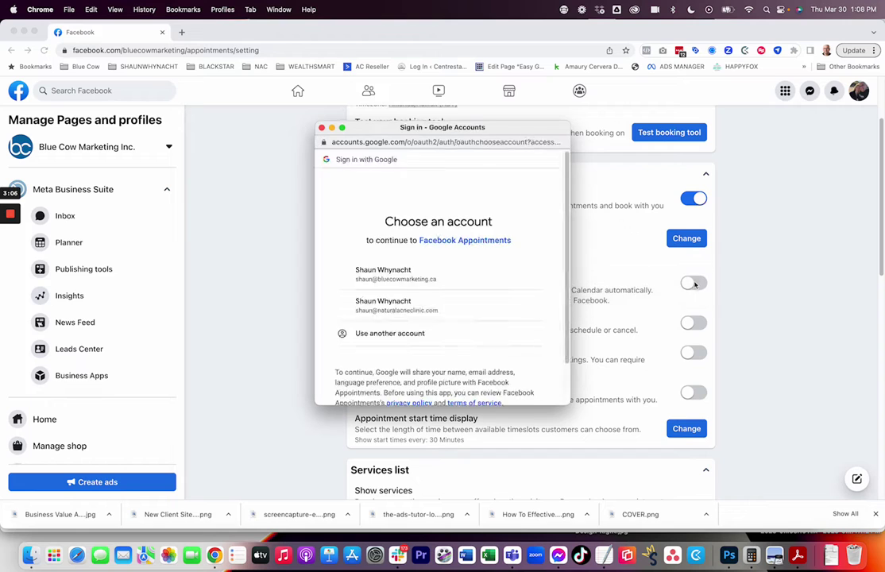
pyautogui.click(402, 278)
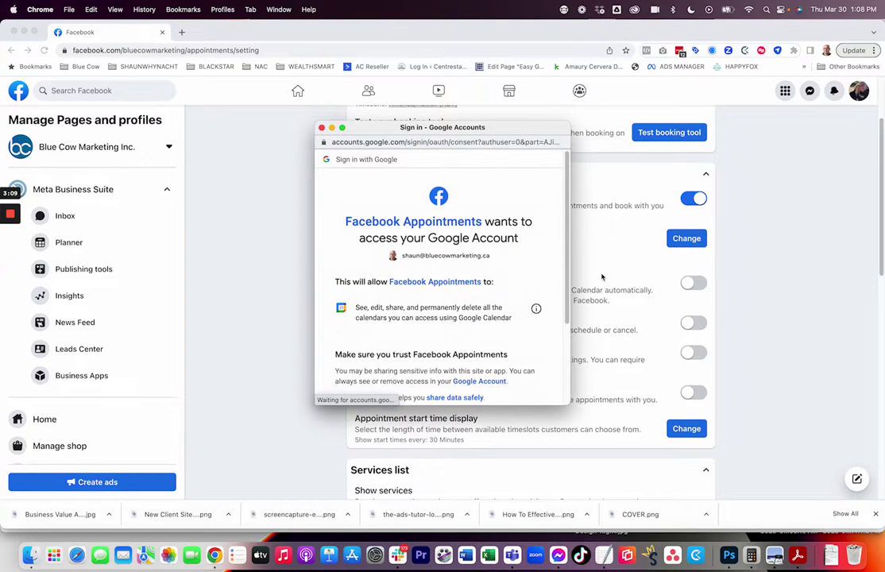
pyautogui.scroll(-3, 508, 349)
pyautogui.click(502, 343)
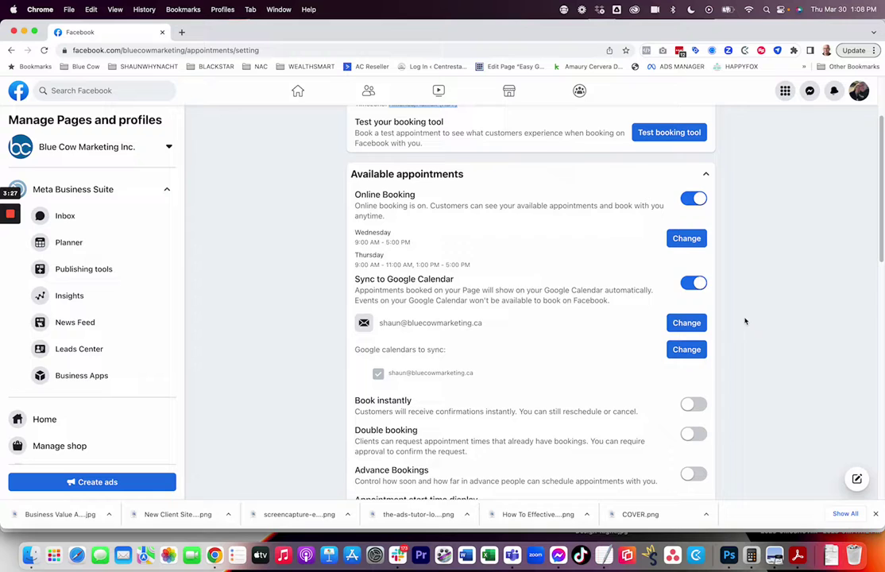
# Switch on Book instantly so customers receive confirmations right away.
pyautogui.scroll(-2, 589, 336)
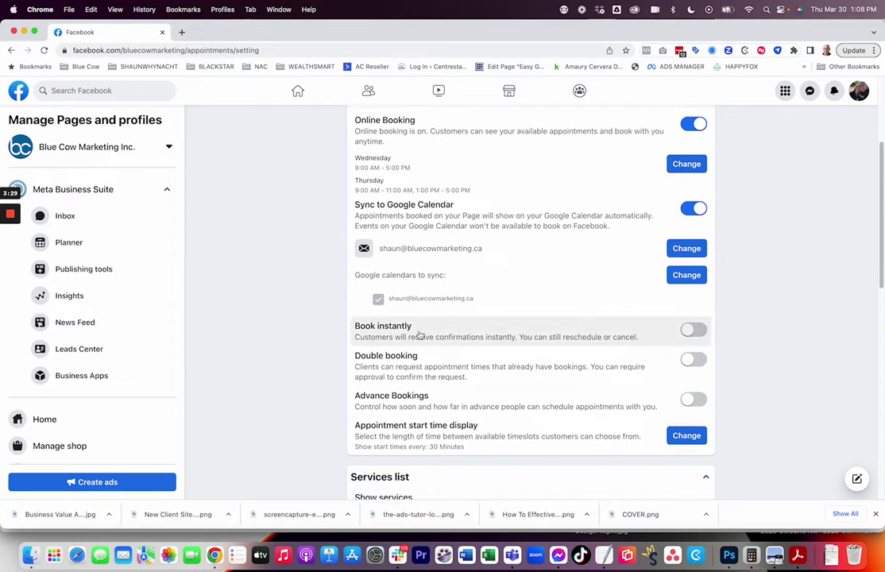
pyautogui.scroll(-2, 419, 335)
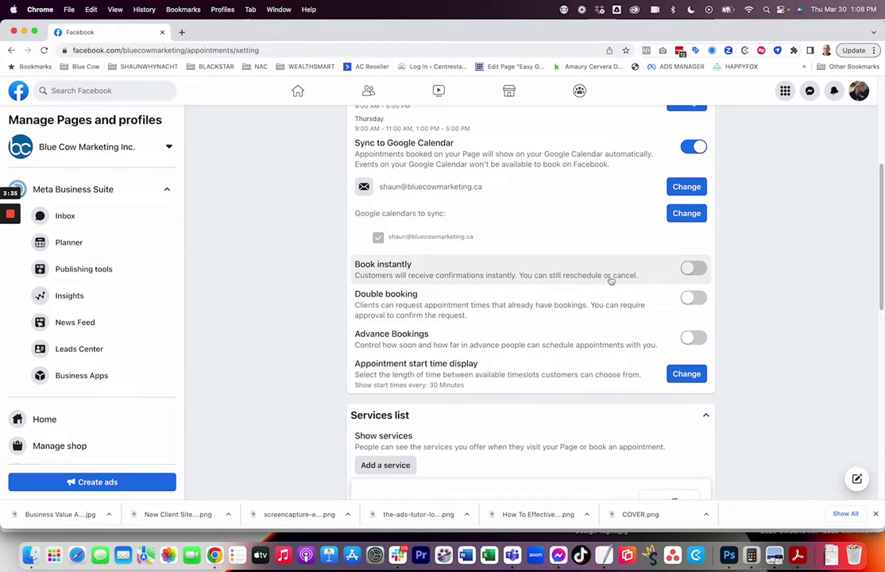
pyautogui.click(688, 269)
pyautogui.scroll(-1, 561, 276)
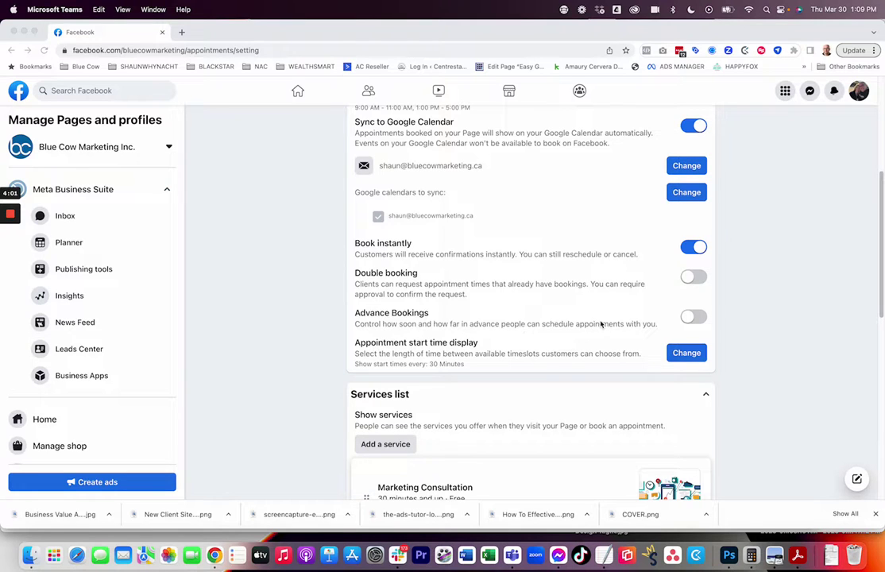
# Turn on Advance Bookings with a 3-hour minimum and 3-month maximum lead time.
pyautogui.click(690, 318)
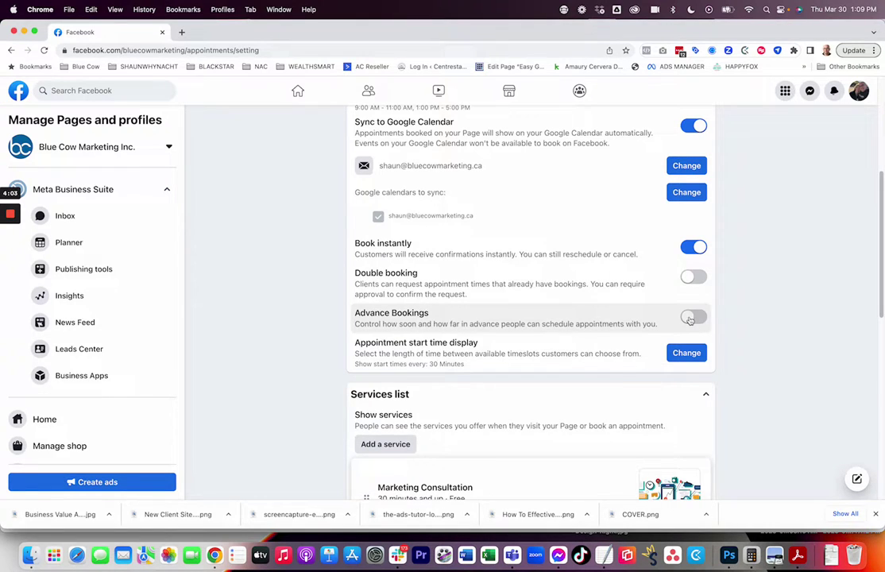
pyautogui.scroll(-1, 379, 343)
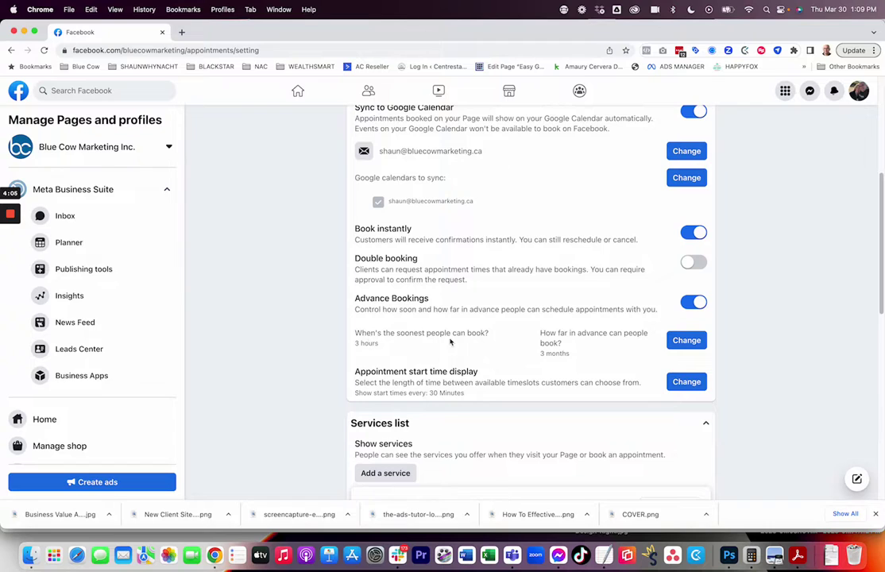
pyautogui.click(689, 340)
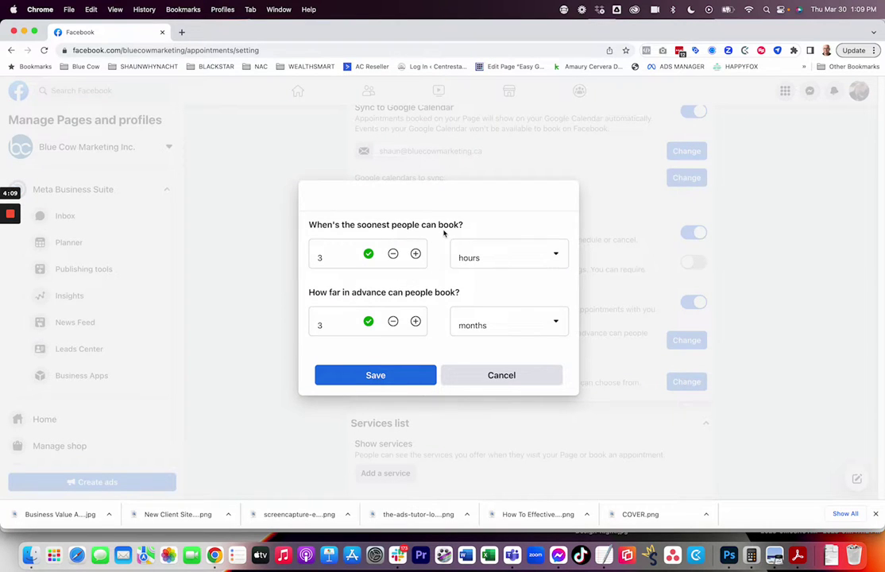
pyautogui.click(343, 254)
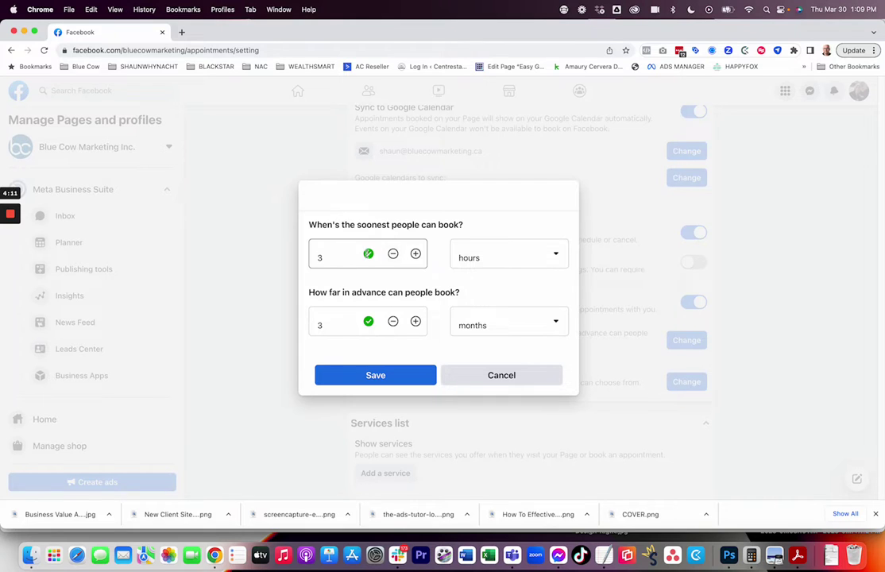
pyautogui.click(508, 257)
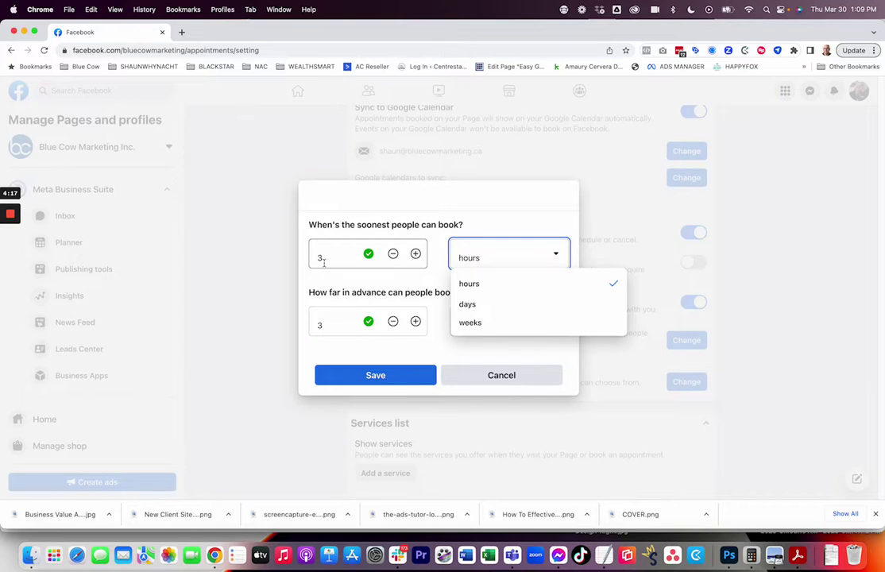
pyautogui.click(358, 283)
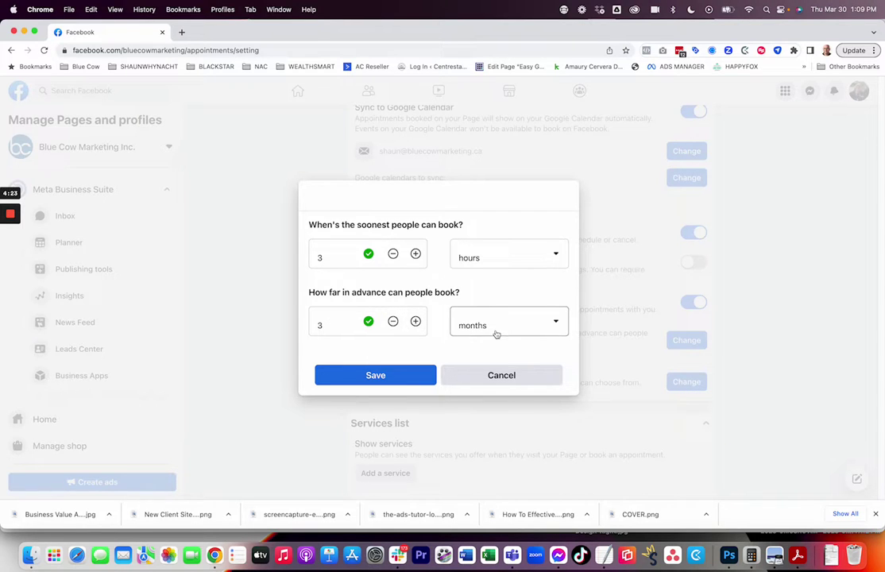
pyautogui.click(391, 375)
pyautogui.scroll(-4, 768, 350)
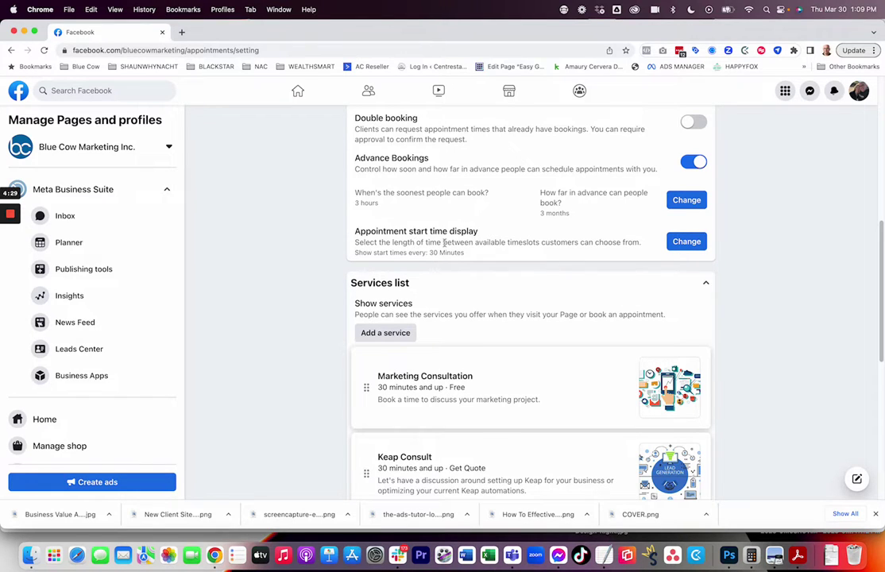
pyautogui.click(692, 242)
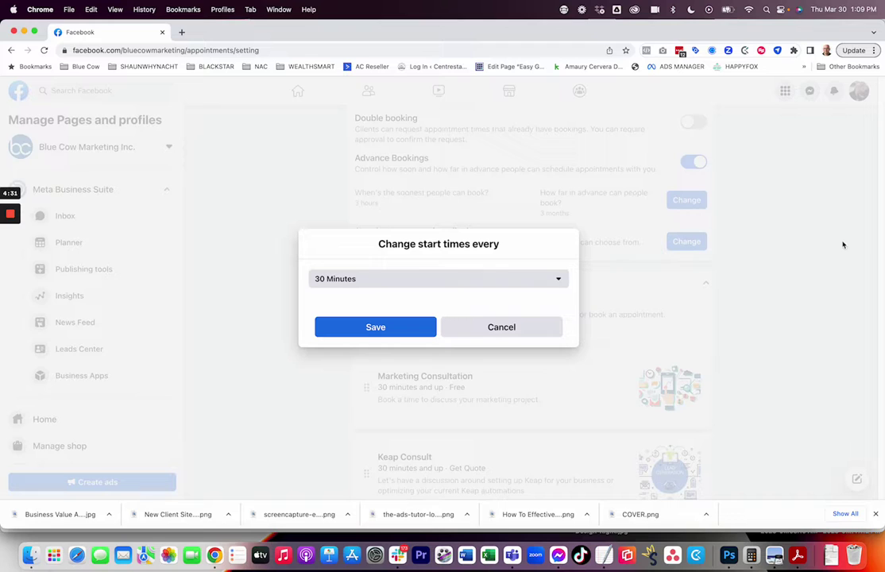
pyautogui.click(351, 279)
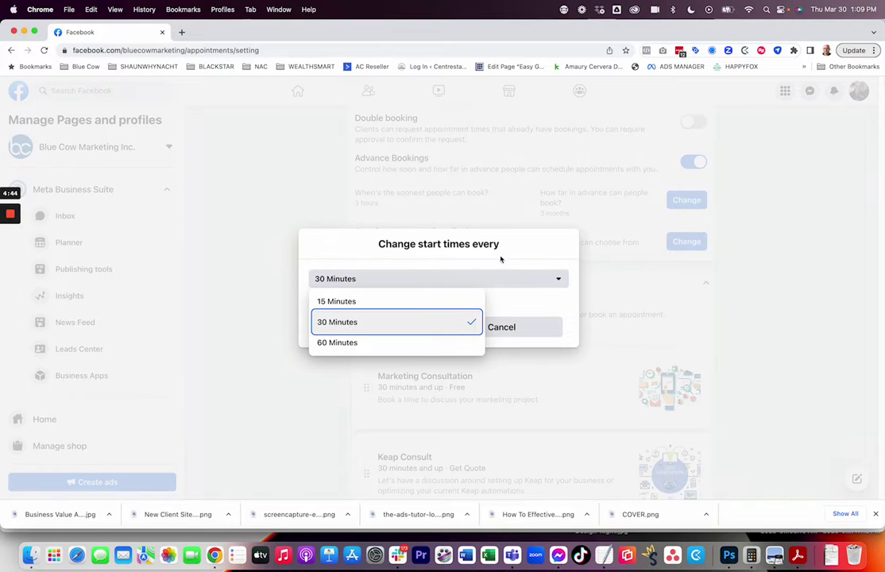
pyautogui.click(343, 247)
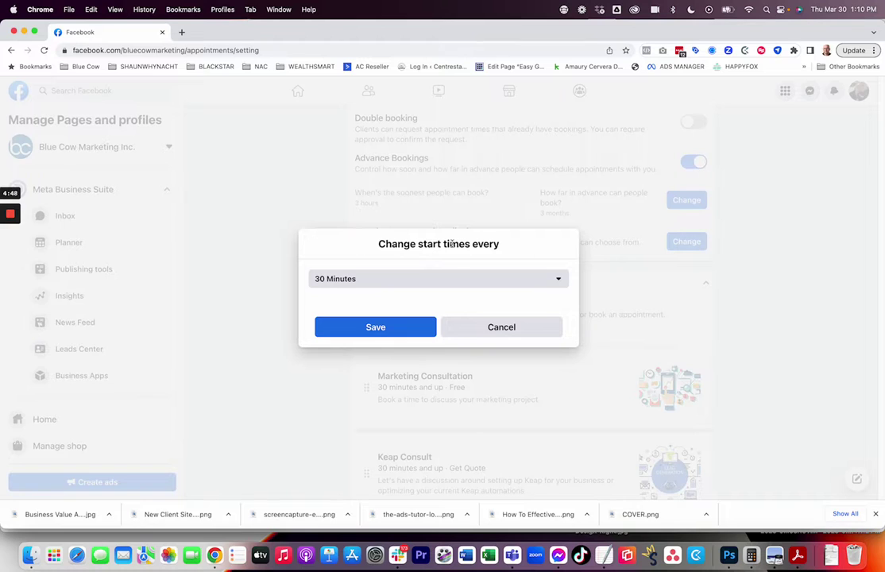
pyautogui.click(371, 279)
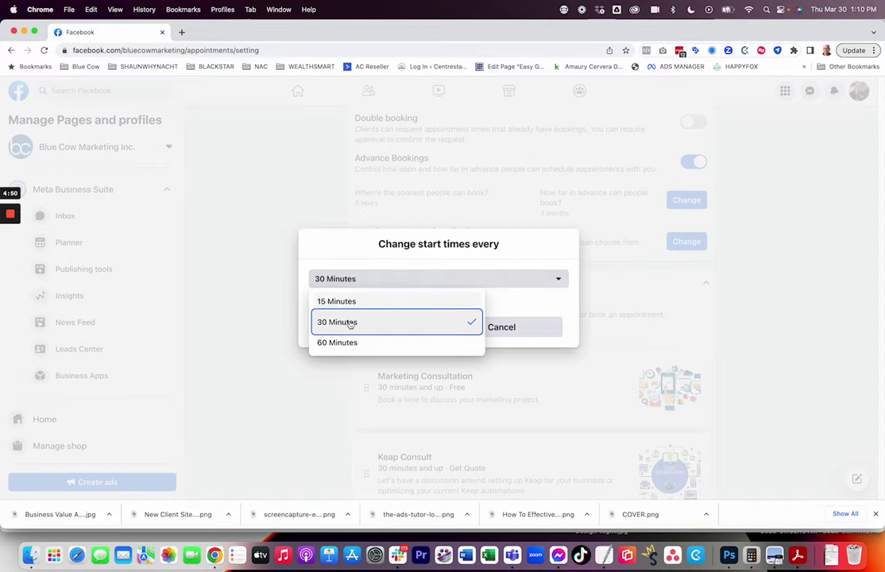
pyautogui.click(382, 244)
pyautogui.moveTo(380, 245); pyautogui.dragTo(511, 248)
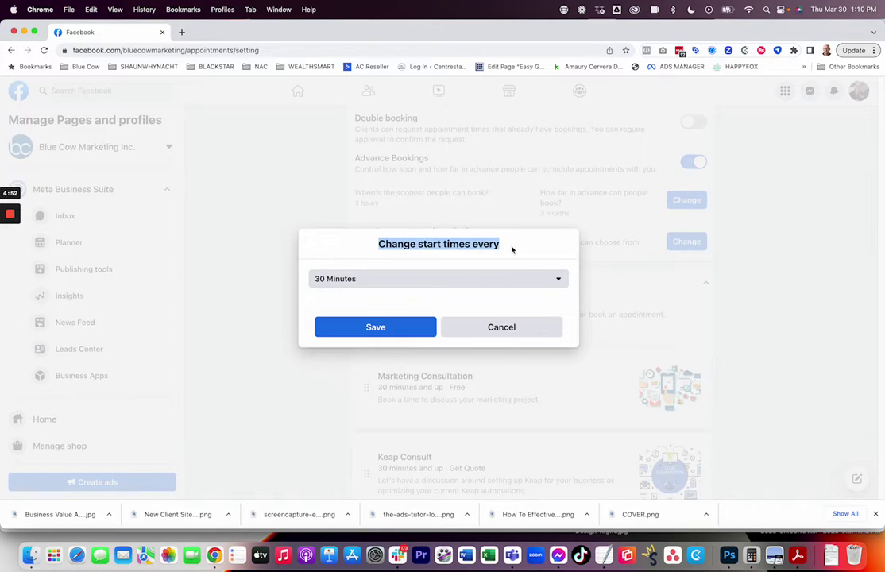
pyautogui.click(323, 284)
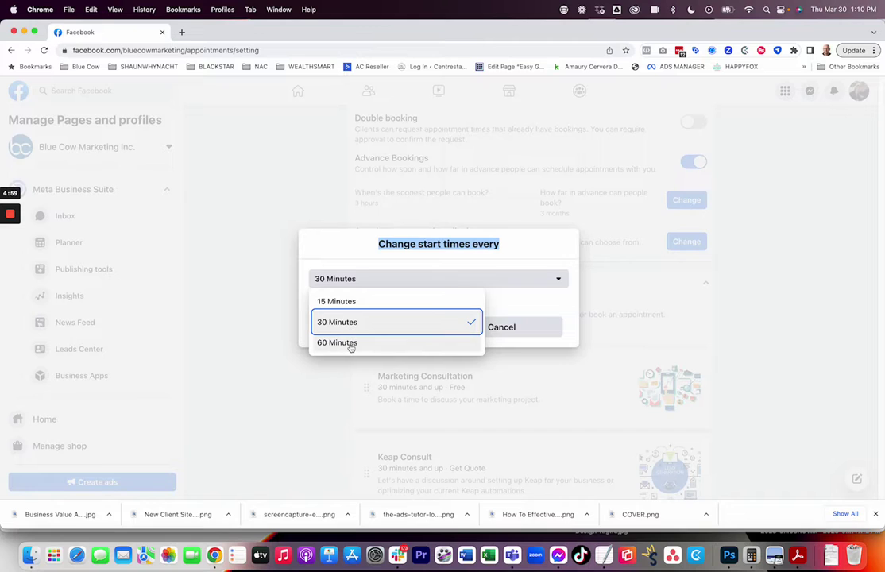
pyautogui.click(389, 321)
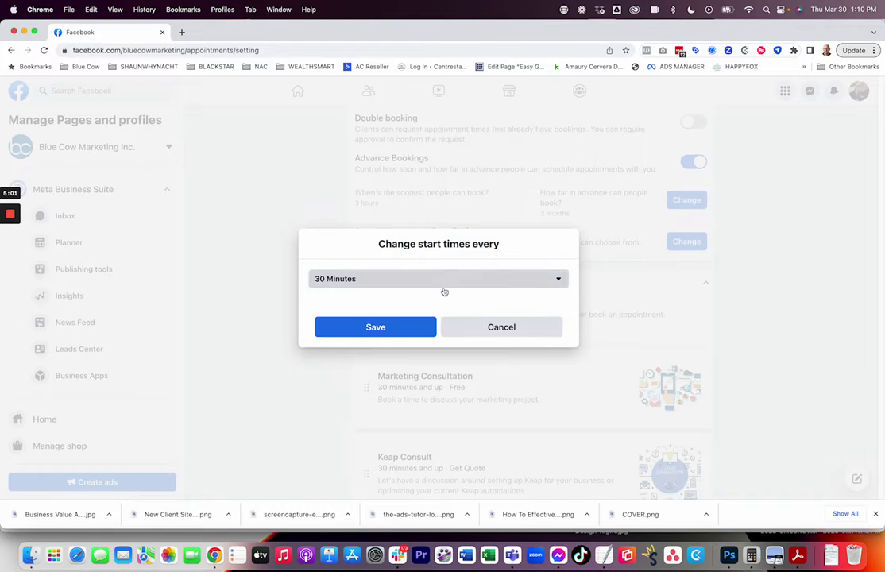
pyautogui.click(385, 331)
pyautogui.scroll(-3, 746, 311)
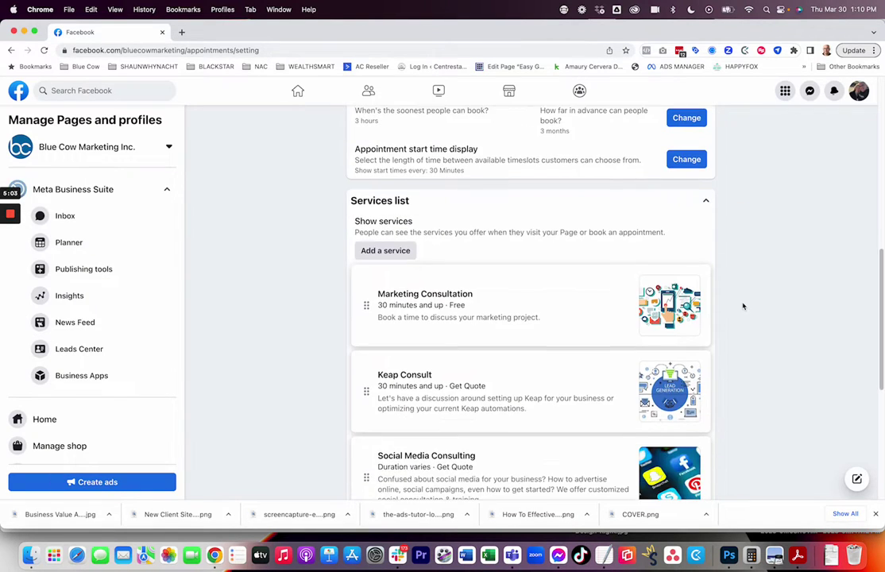
pyautogui.scroll(-4, 598, 353)
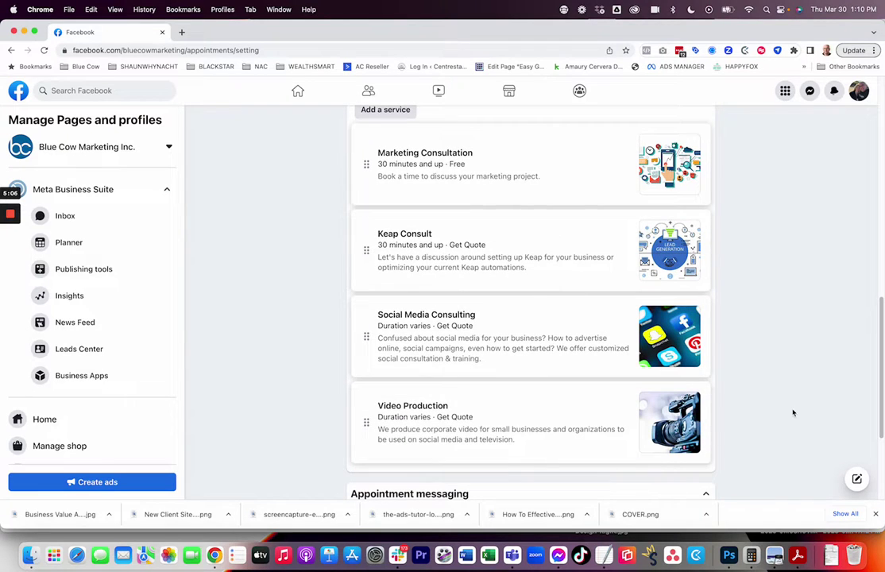
pyautogui.scroll(-1, 793, 413)
pyautogui.scroll(7, 792, 412)
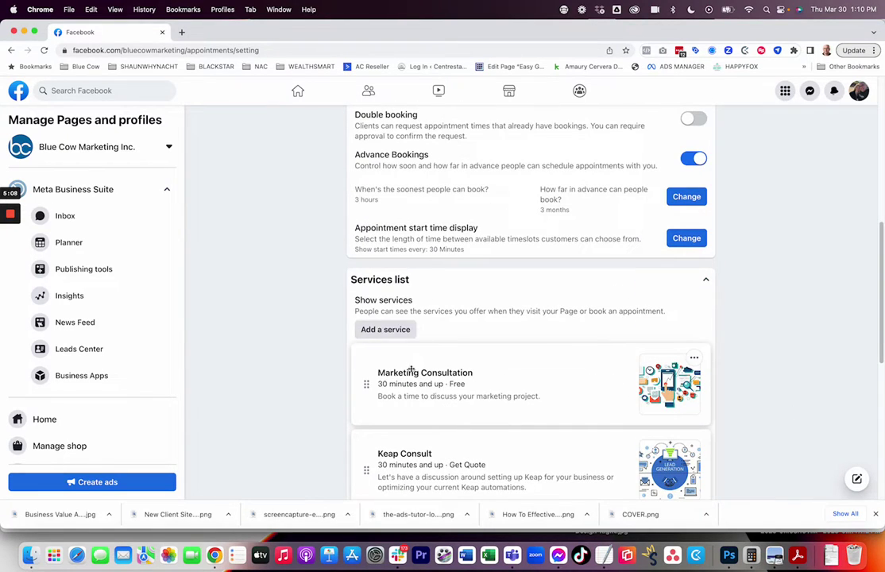
pyautogui.click(694, 358)
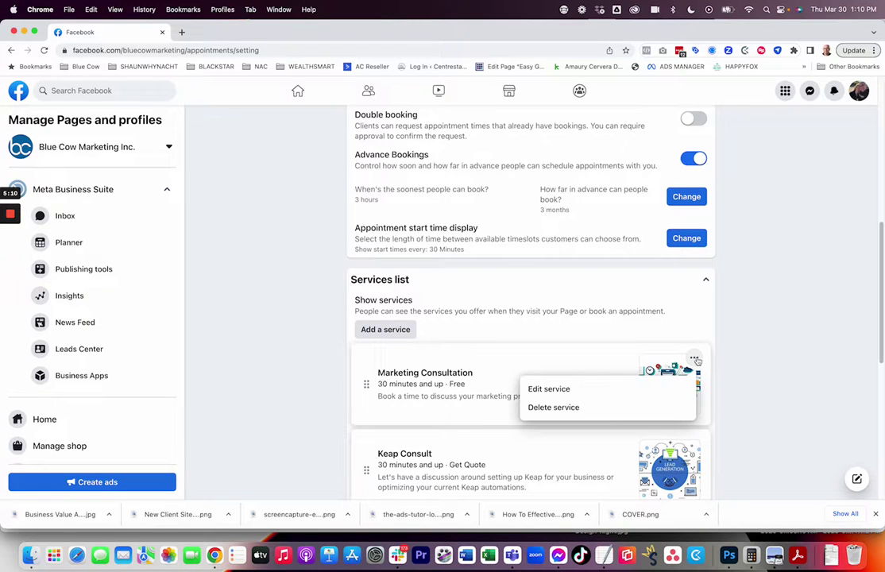
pyautogui.click(560, 389)
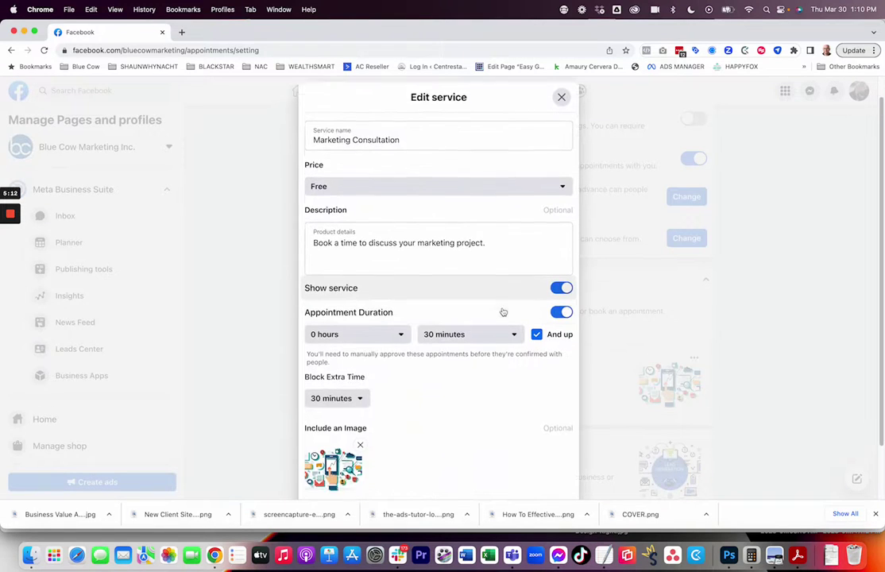
pyautogui.scroll(-1, 502, 312)
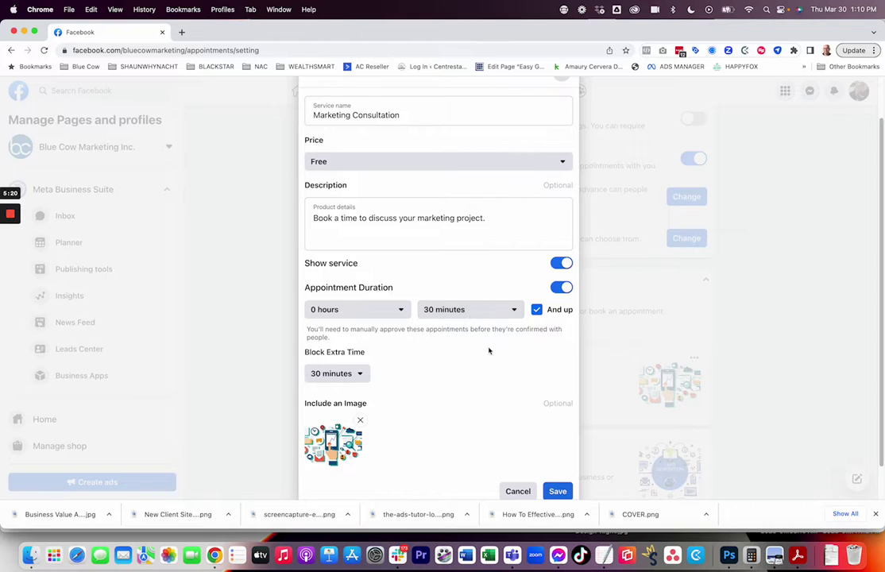
pyautogui.scroll(-1, 352, 342)
pyautogui.click(338, 341)
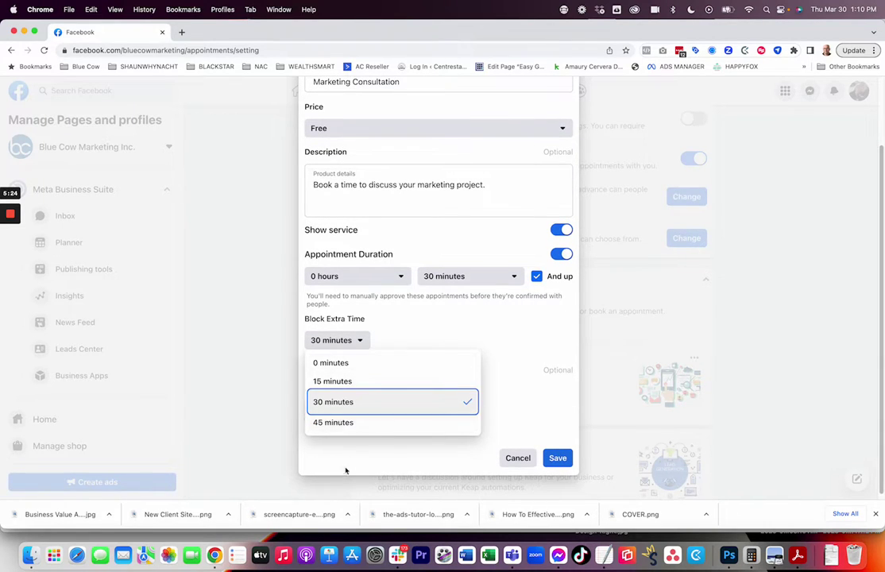
pyautogui.click(514, 461)
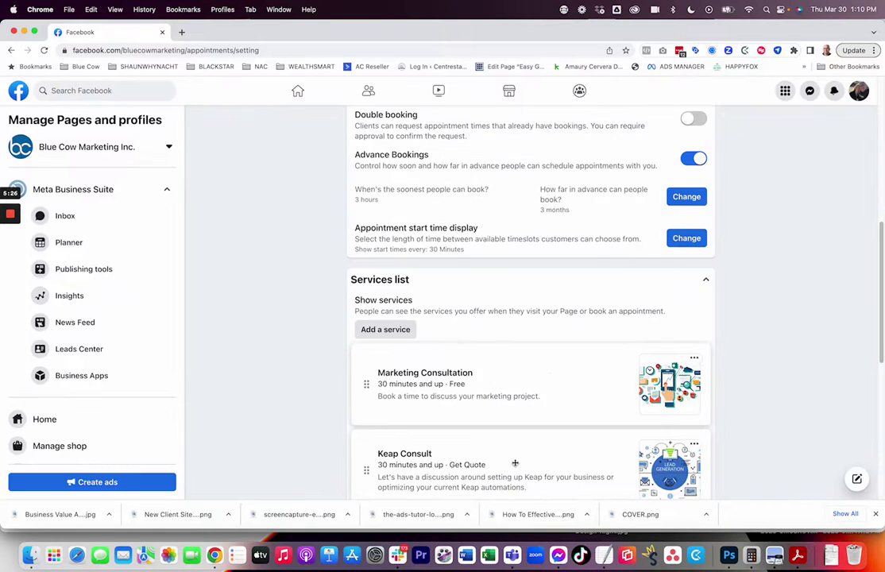
# Return from the settings to the Appointments calendar for March 26–April 1, 2023.
pyautogui.scroll(-5, 636, 336)
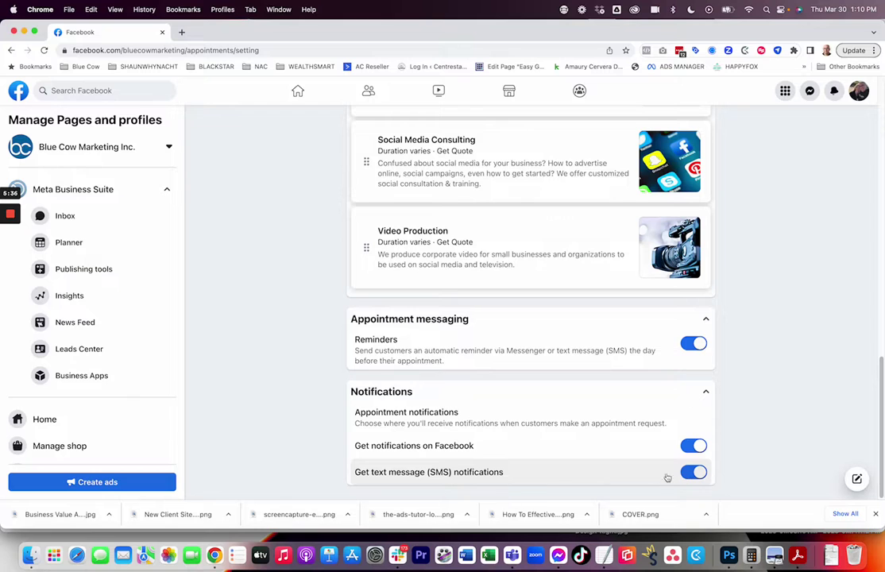
pyautogui.scroll(10, 801, 423)
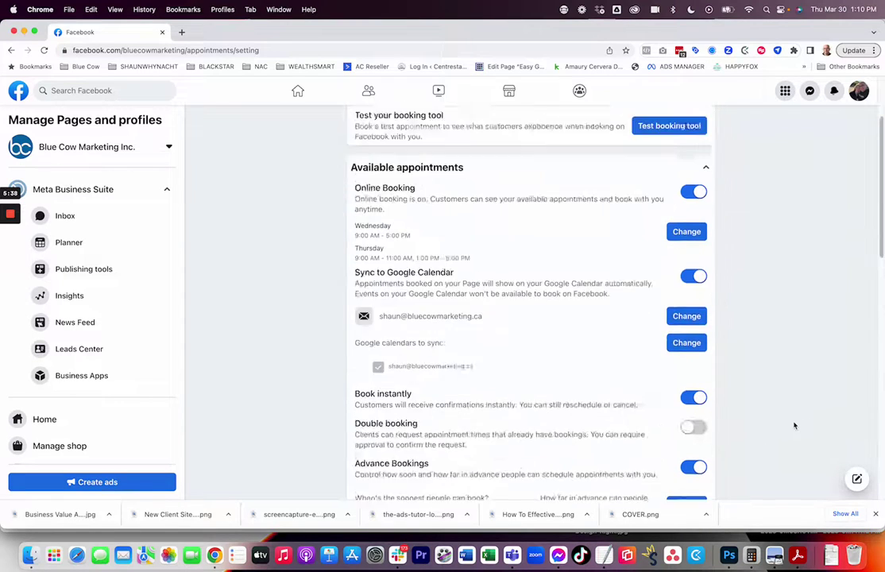
pyautogui.scroll(-10, 264, 380)
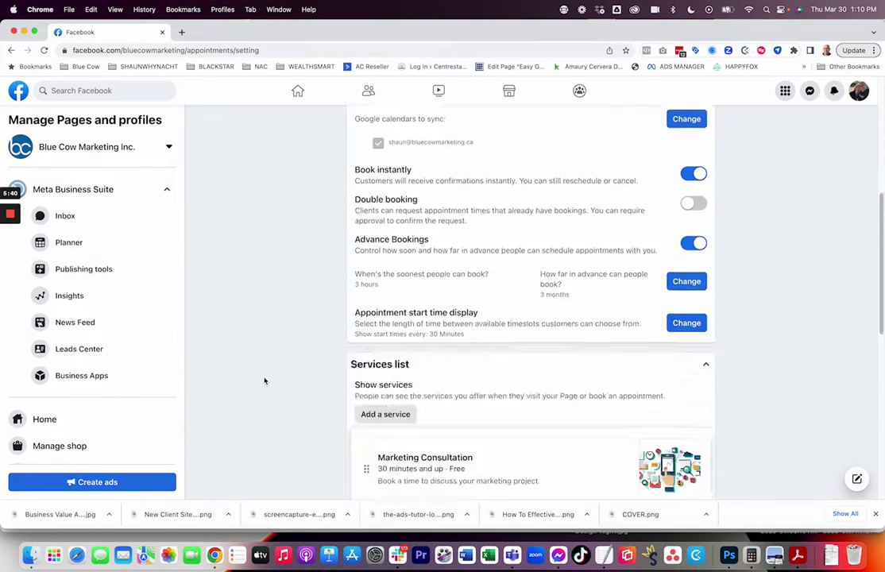
pyautogui.scroll(10, 264, 382)
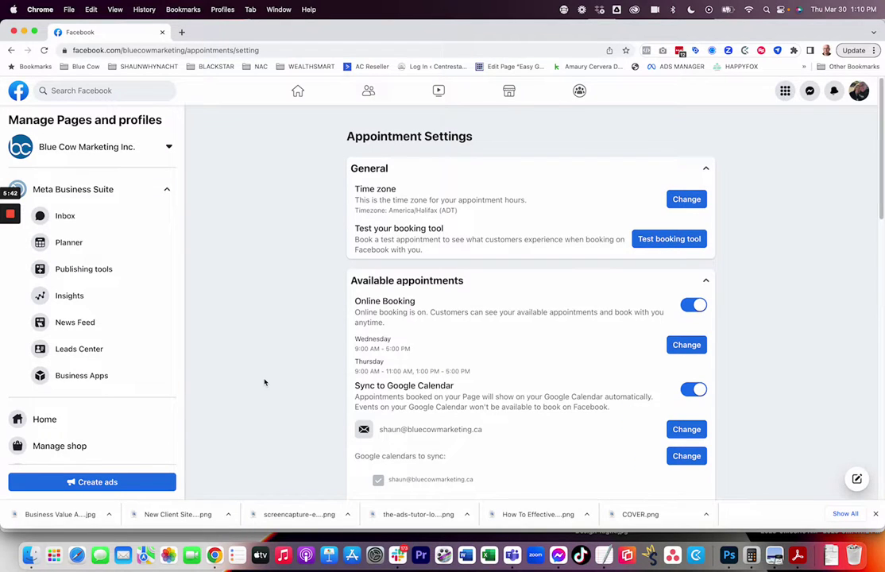
pyautogui.scroll(-5, 137, 342)
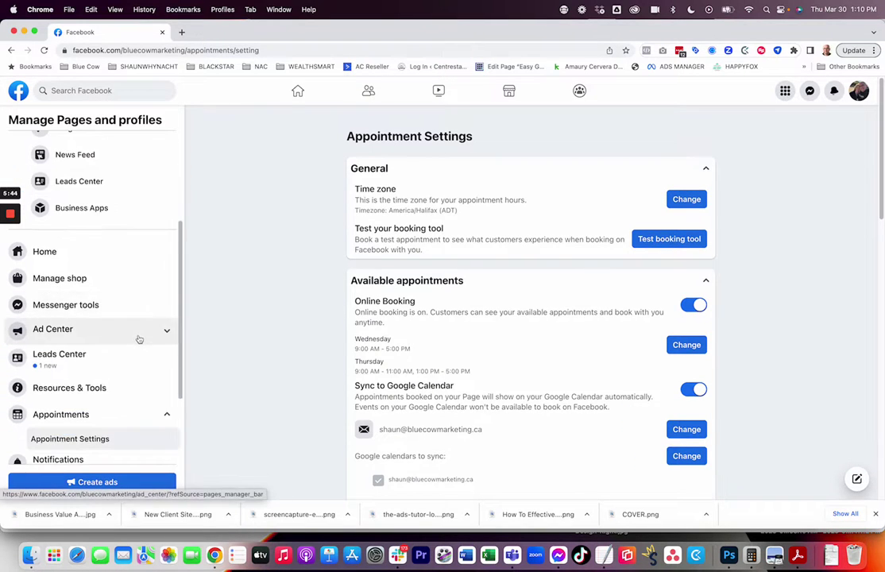
pyautogui.click(56, 359)
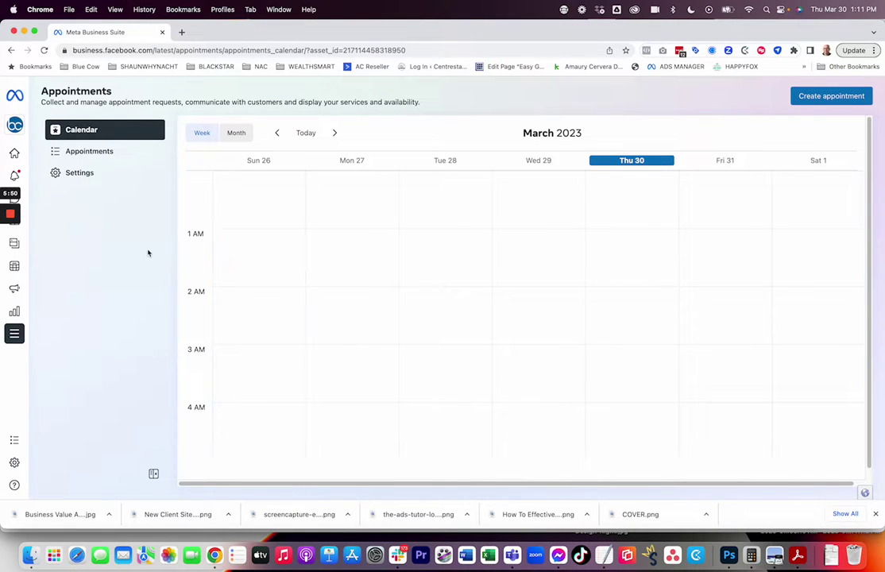
# Try starting new appointments, including on Tue 28 and Thu 30, closing each form unsaved.
pyautogui.click(826, 97)
pyautogui.click(315, 175)
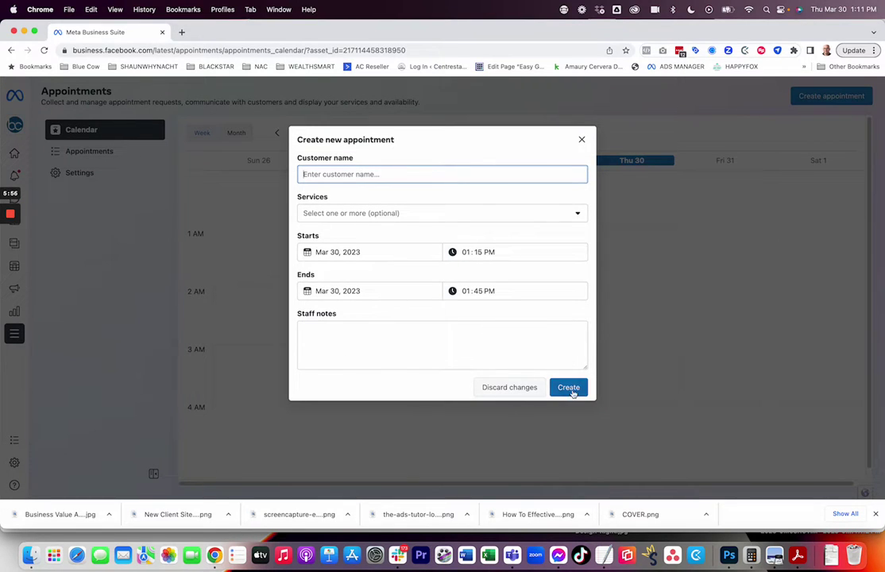
pyautogui.click(582, 140)
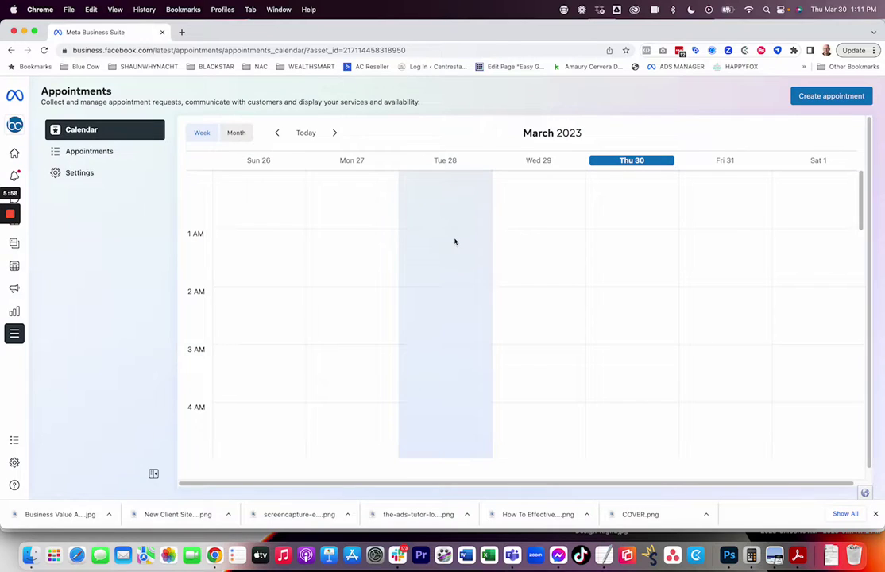
pyautogui.click(454, 240)
pyautogui.click(582, 139)
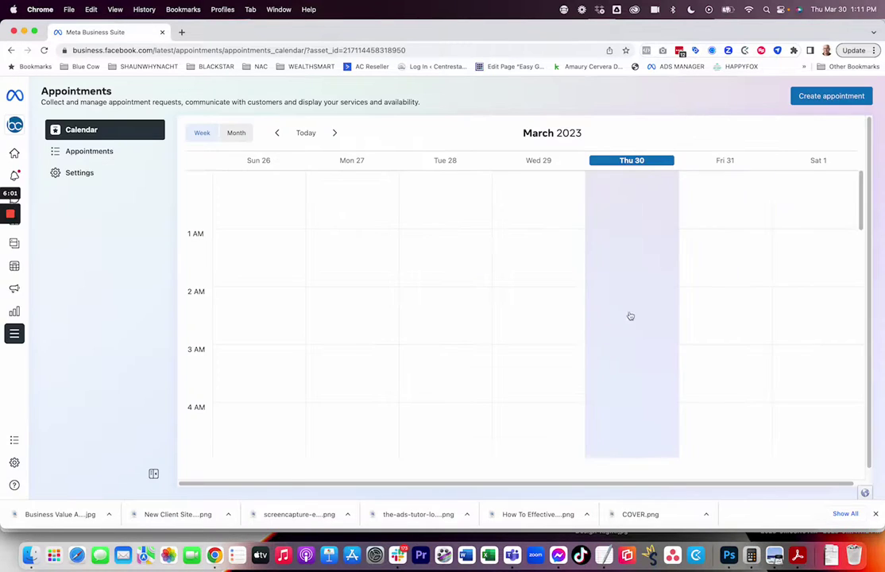
pyautogui.click(629, 316)
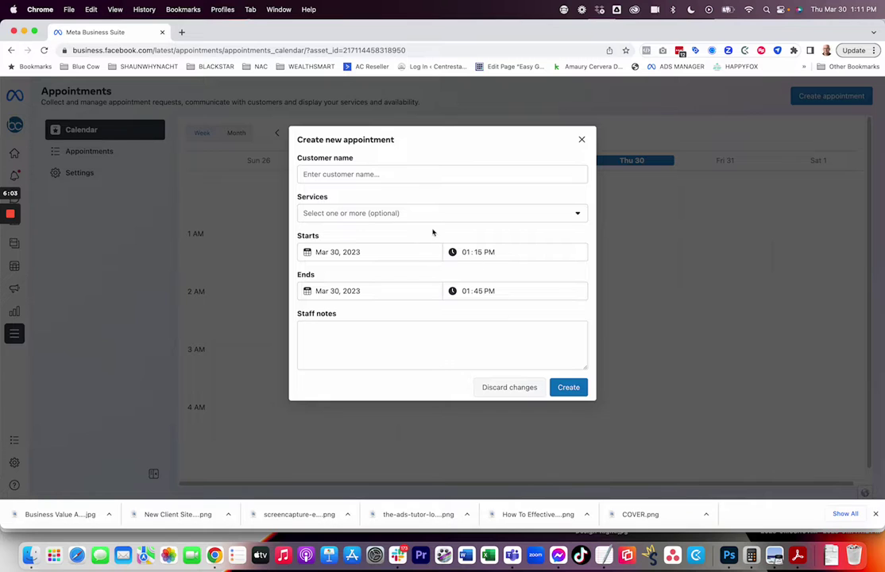
pyautogui.click(581, 139)
# Review the Requests, Confirmed, Archive and Upcoming appointment lists, then open appointment Settings.
pyautogui.click(72, 153)
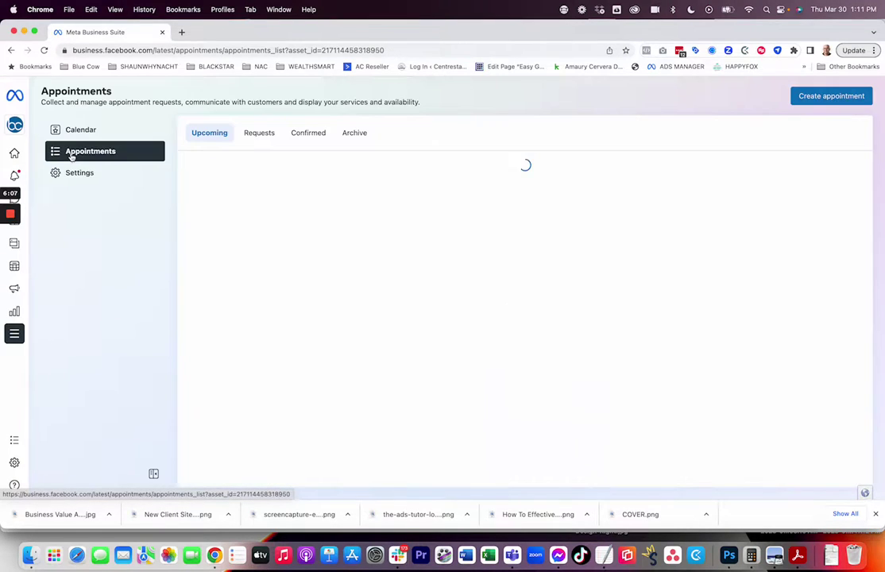
pyautogui.click(258, 133)
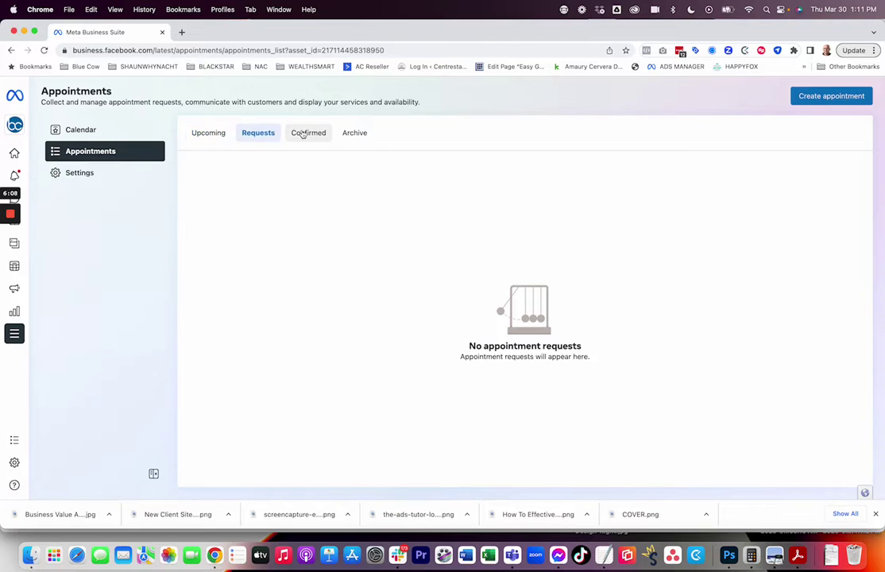
pyautogui.click(308, 134)
pyautogui.click(354, 134)
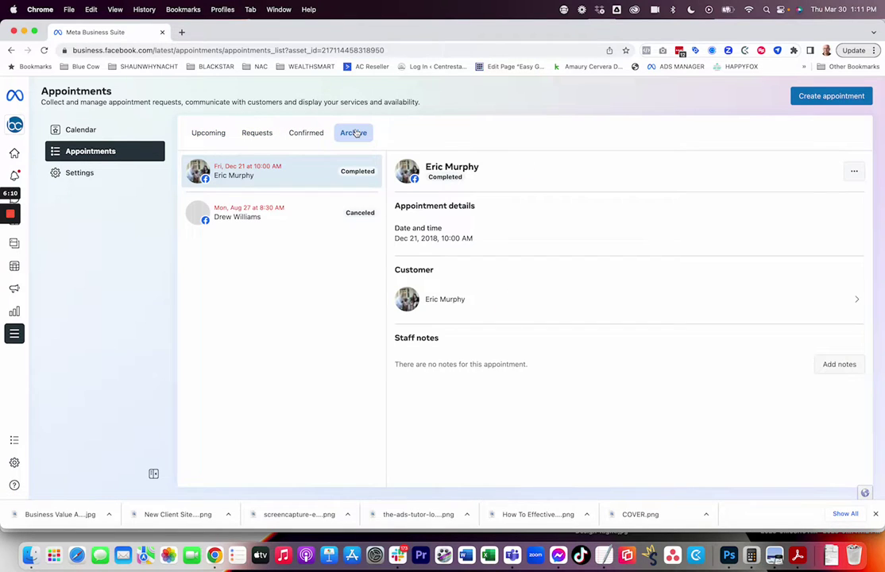
pyautogui.click(208, 133)
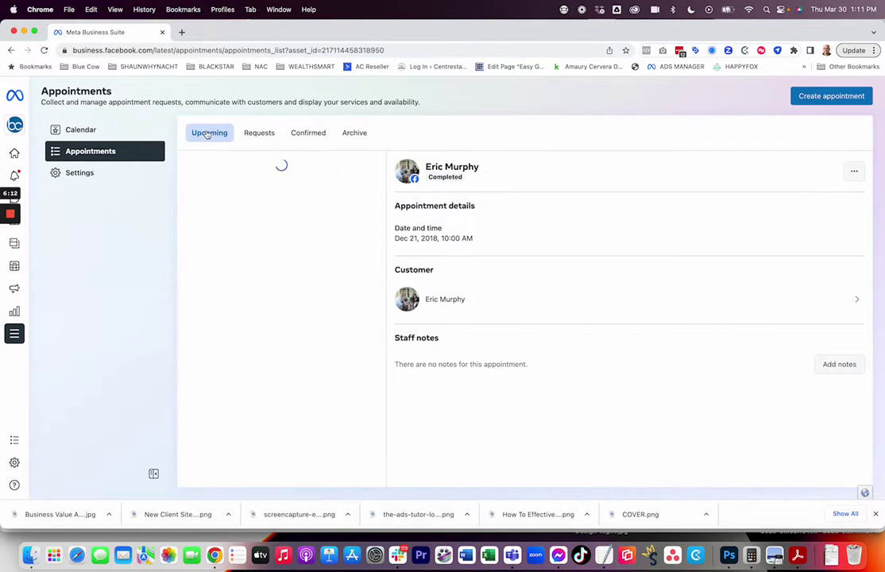
pyautogui.click(76, 174)
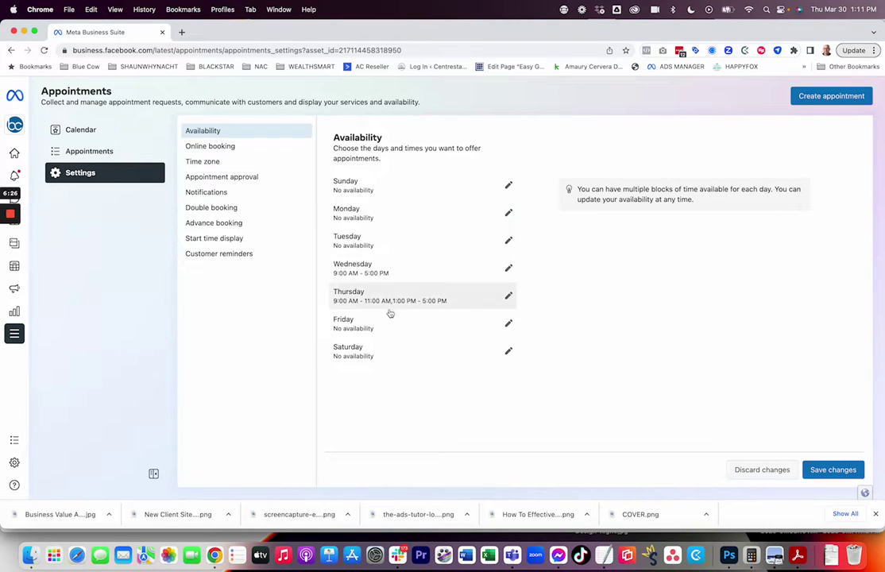
# Browse the booking, approval, reminder, start-time, double-booking, notification and availability settings, then return to Calendar.
pyautogui.click(192, 145)
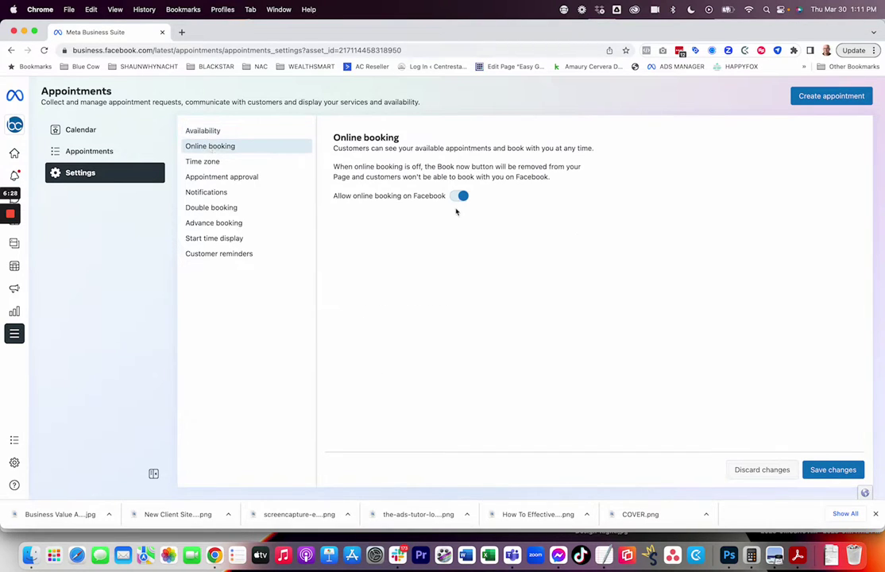
pyautogui.click(210, 179)
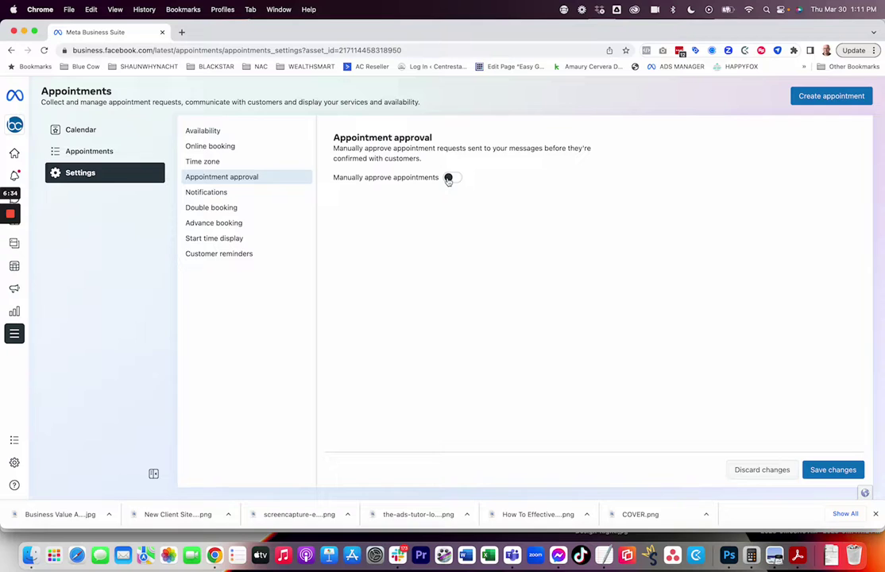
pyautogui.click(218, 255)
pyautogui.click(216, 238)
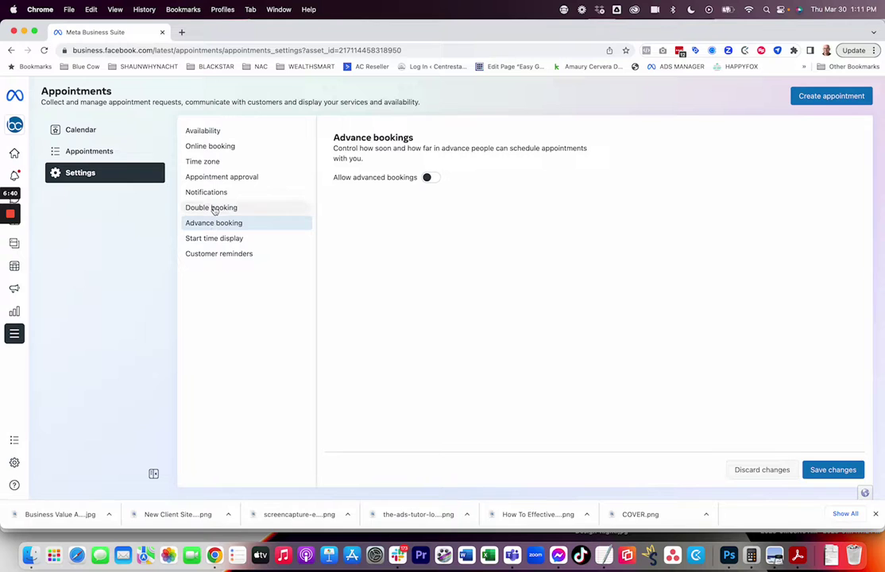
pyautogui.click(214, 208)
pyautogui.click(213, 195)
pyautogui.click(208, 145)
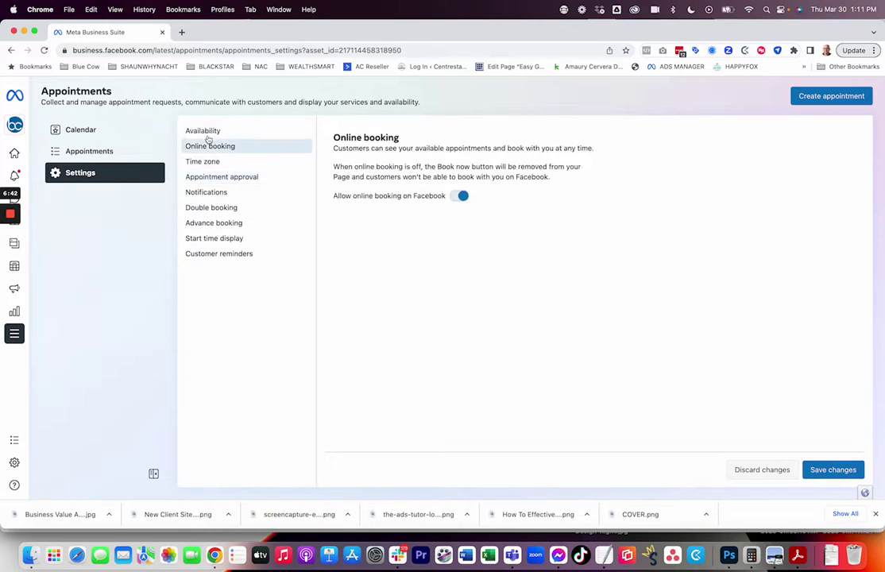
pyautogui.click(208, 132)
pyautogui.click(80, 128)
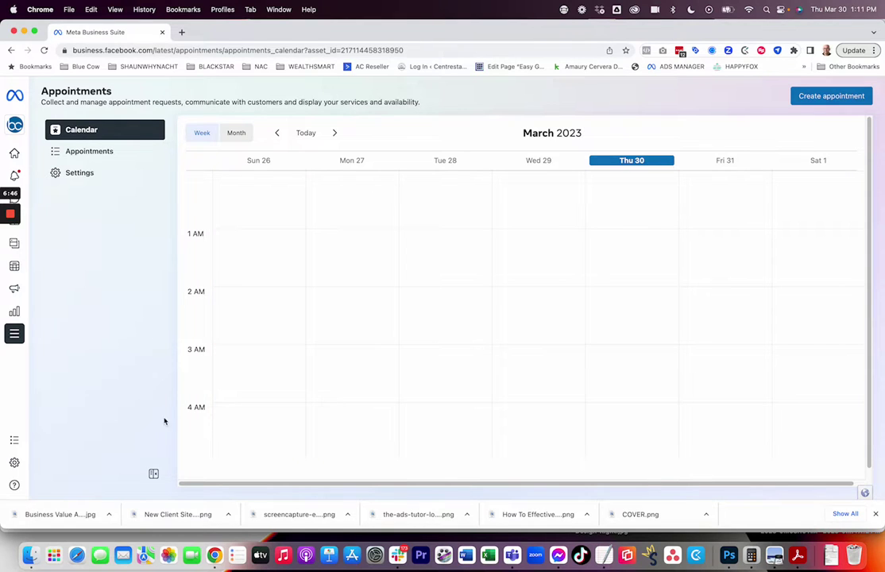
# Open the Blue Cow Marketing Inc. Facebook Page in a new tab and scroll to Appointments.
pyautogui.click(153, 473)
pyautogui.click(56, 474)
pyautogui.moveTo(36, 383)
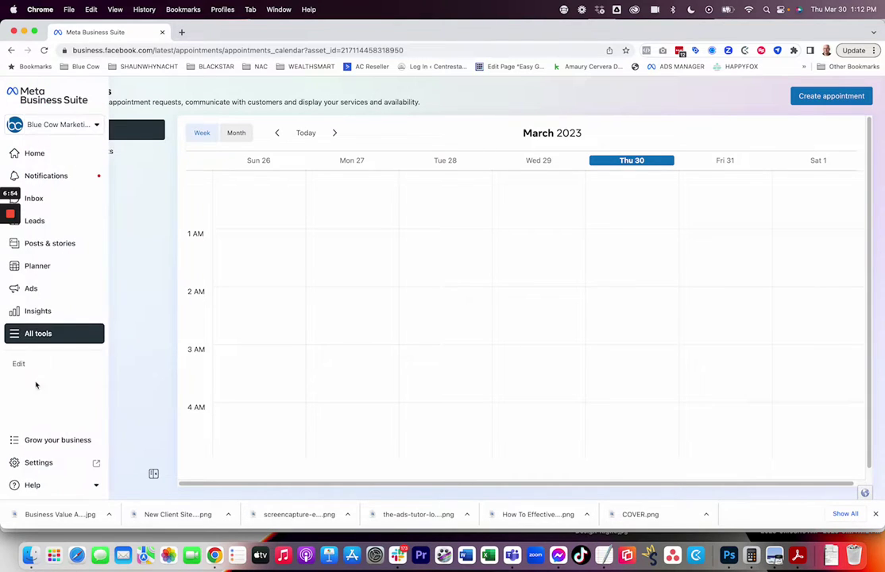
pyautogui.click(42, 466)
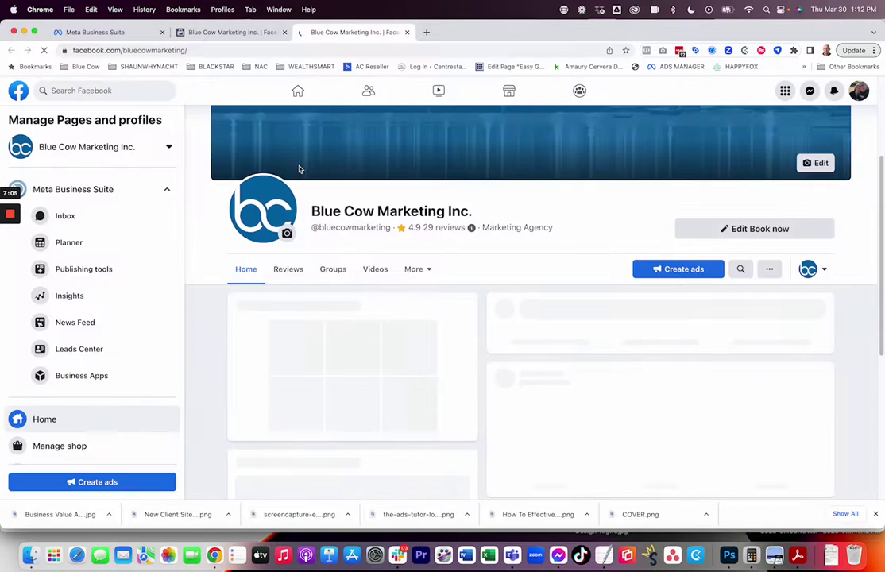
pyautogui.scroll(-5, 120, 309)
pyautogui.scroll(-2, 120, 309)
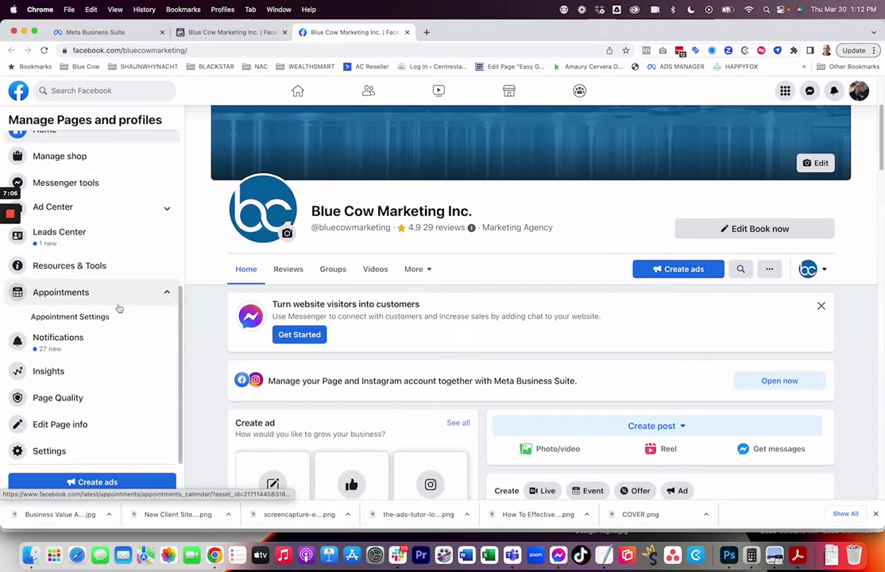
# Copy the booking link from Appointment Settings and load it in a new tab, showing Marketing Consultation and Keap Consult.
pyautogui.click(51, 318)
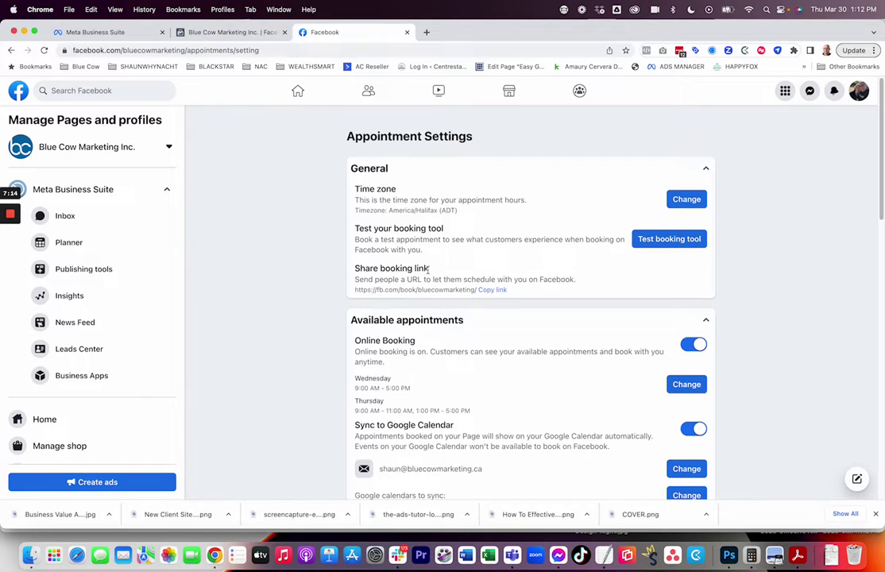
pyautogui.click(493, 290)
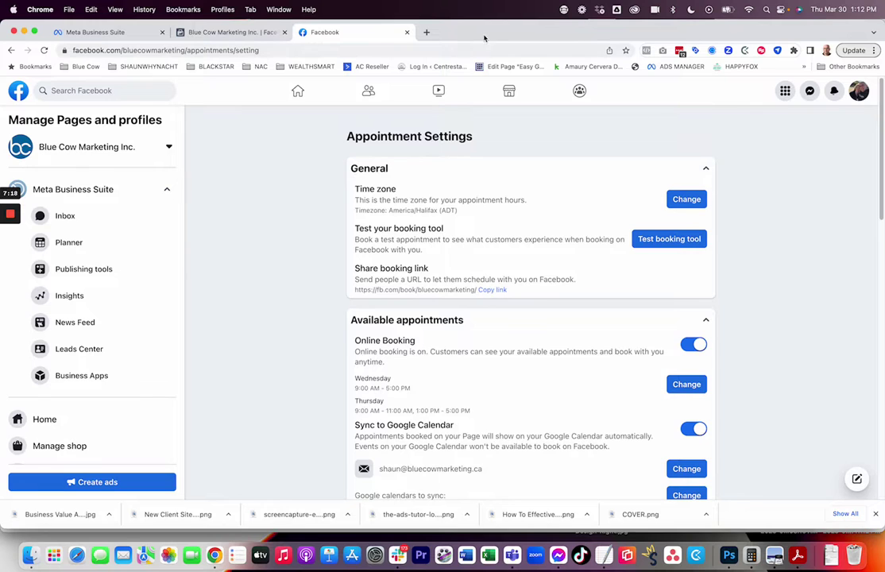
pyautogui.click(428, 34)
pyautogui.write('https://fb.com/book/bluecowmarketing/')
pyautogui.press('Return')
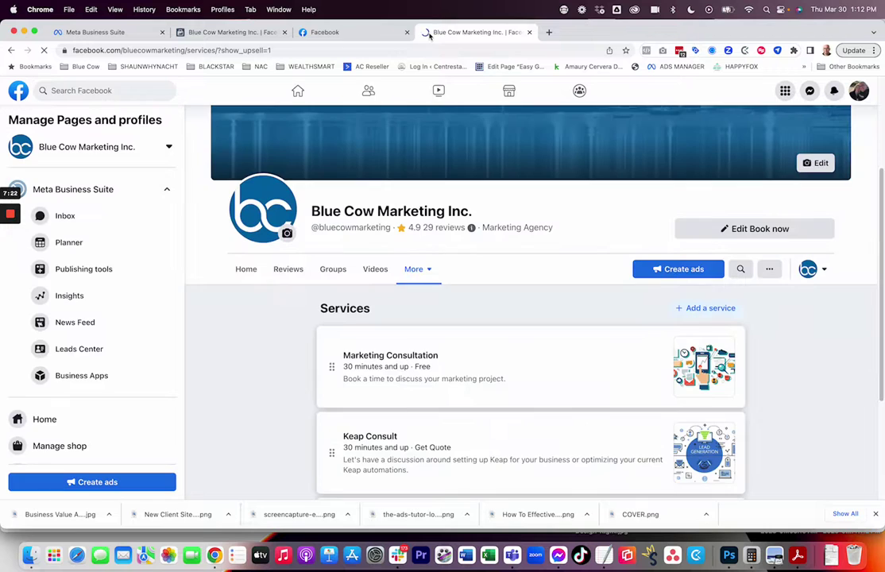
pyautogui.scroll(-3, 524, 349)
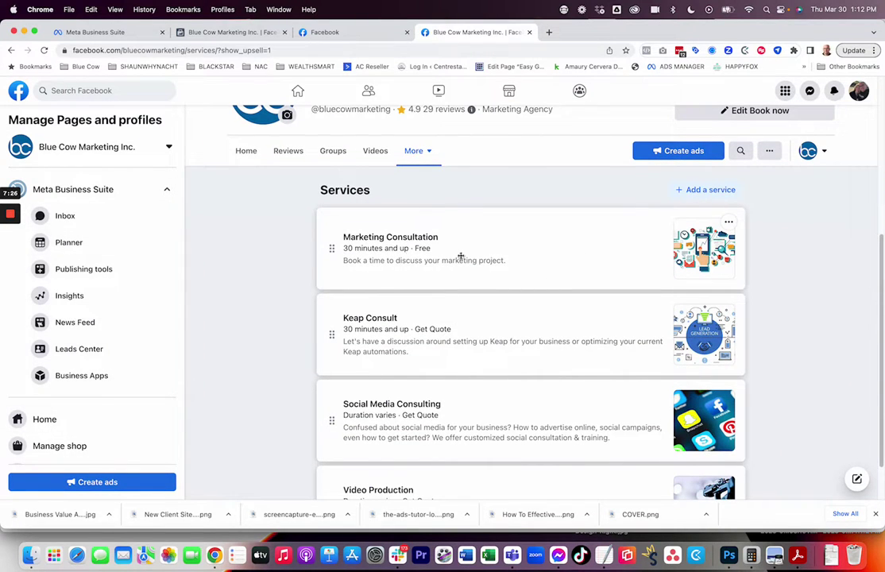
pyautogui.scroll(-1, 503, 429)
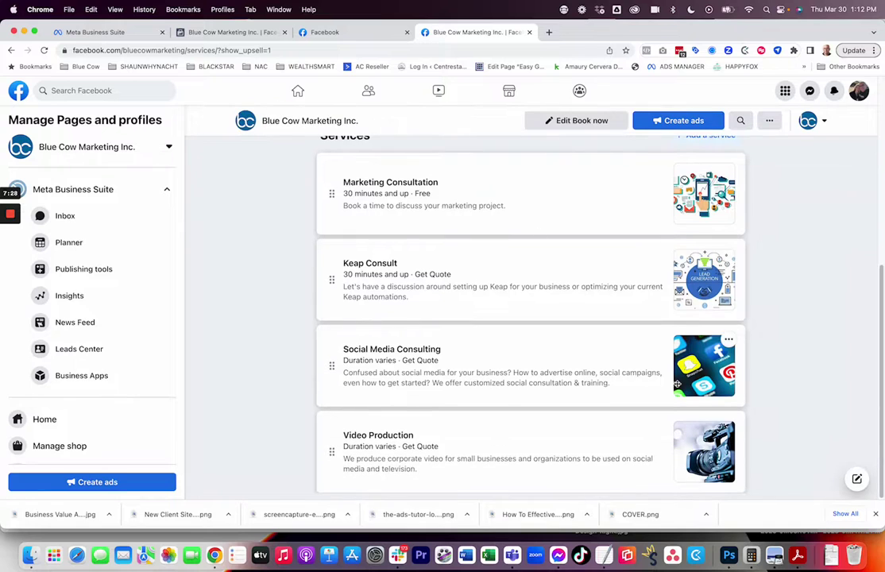
pyautogui.scroll(3, 627, 373)
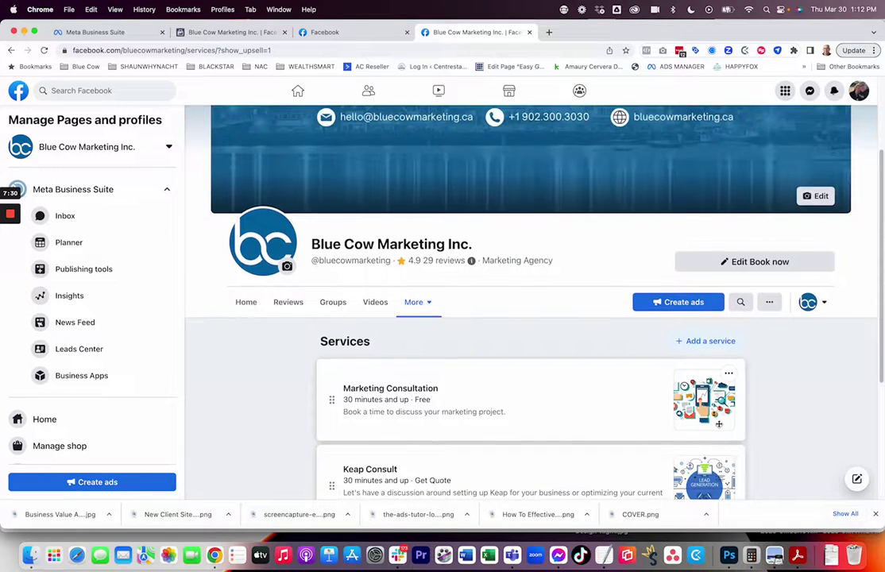
pyautogui.scroll(-2, 699, 397)
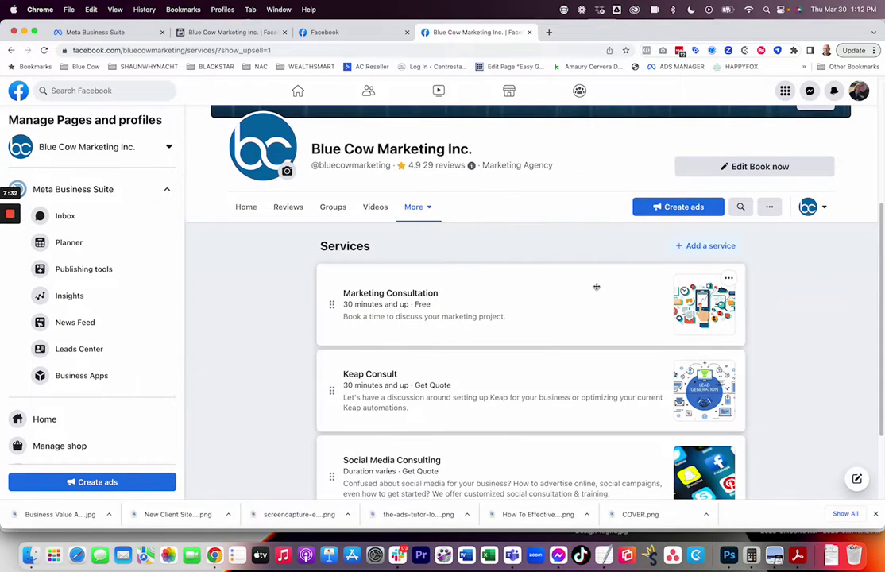
pyautogui.click(728, 277)
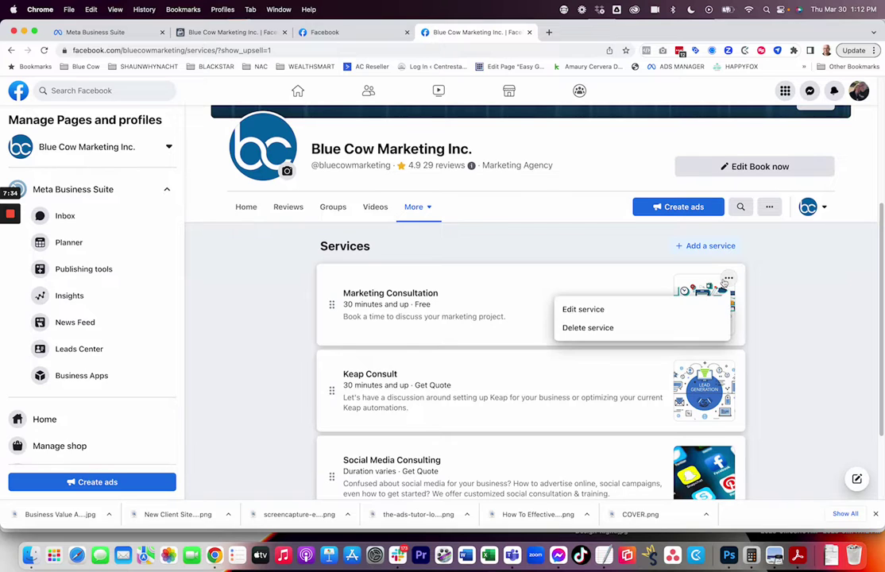
pyautogui.click(522, 282)
pyautogui.scroll(-1, 476, 305)
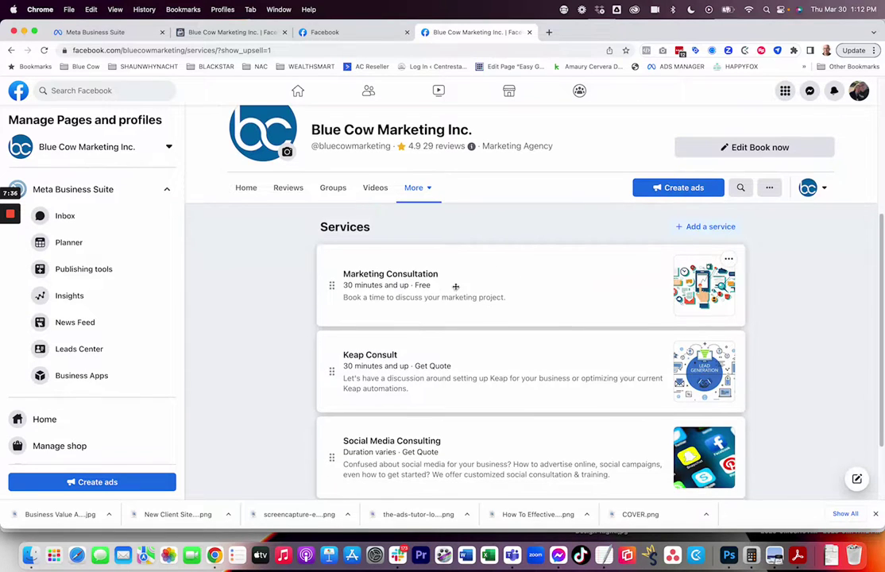
pyautogui.scroll(-2, 524, 303)
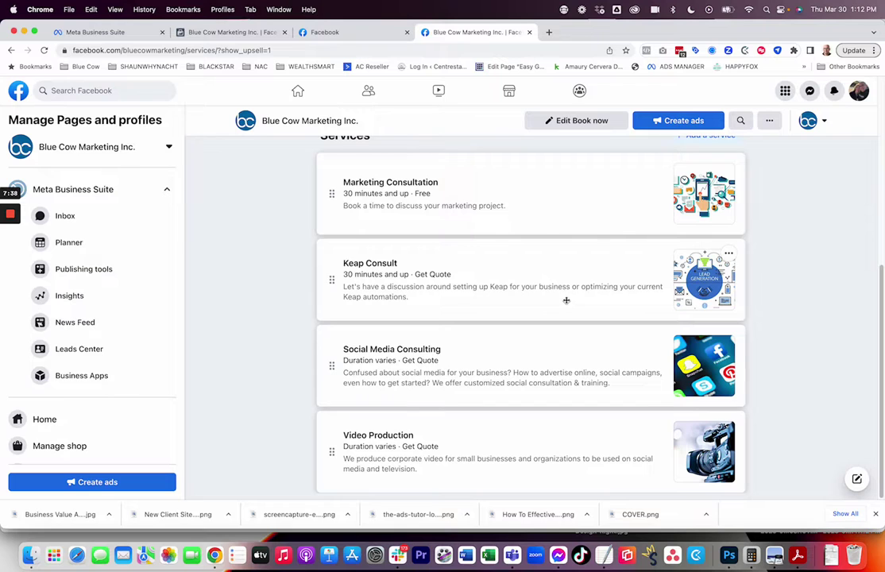
pyautogui.scroll(5, 586, 289)
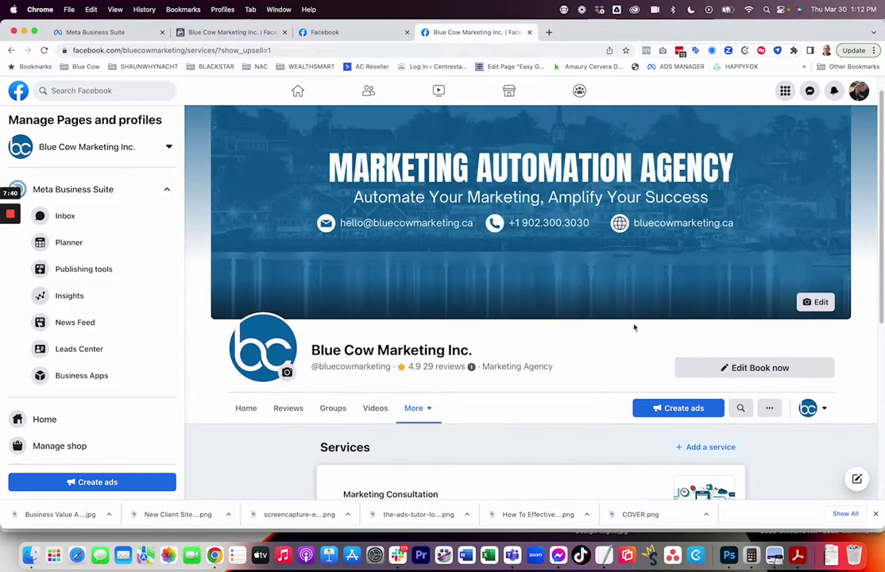
pyautogui.scroll(-5, 489, 480)
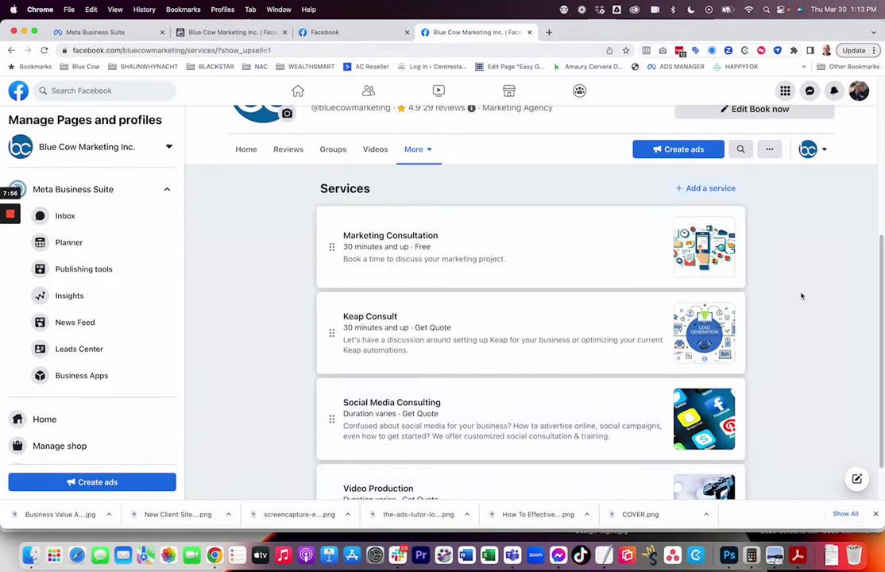
pyautogui.scroll(4, 802, 302)
pyautogui.scroll(-5, 799, 305)
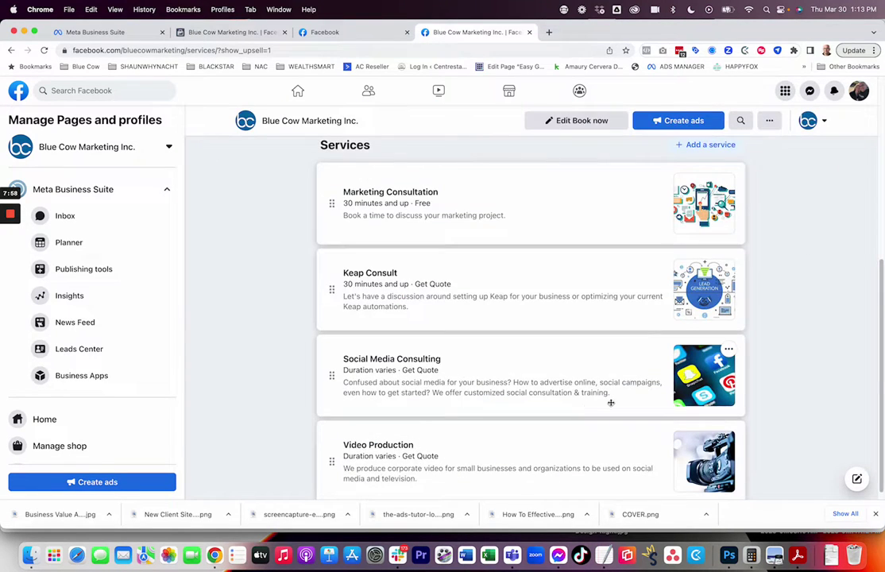
pyautogui.scroll(4, 609, 402)
pyautogui.scroll(-4, 611, 402)
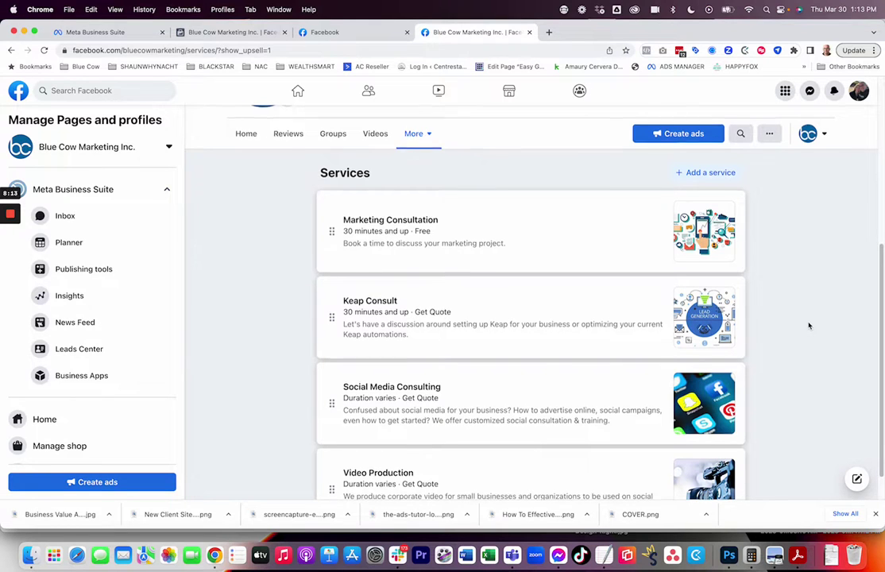
pyautogui.scroll(5, 807, 325)
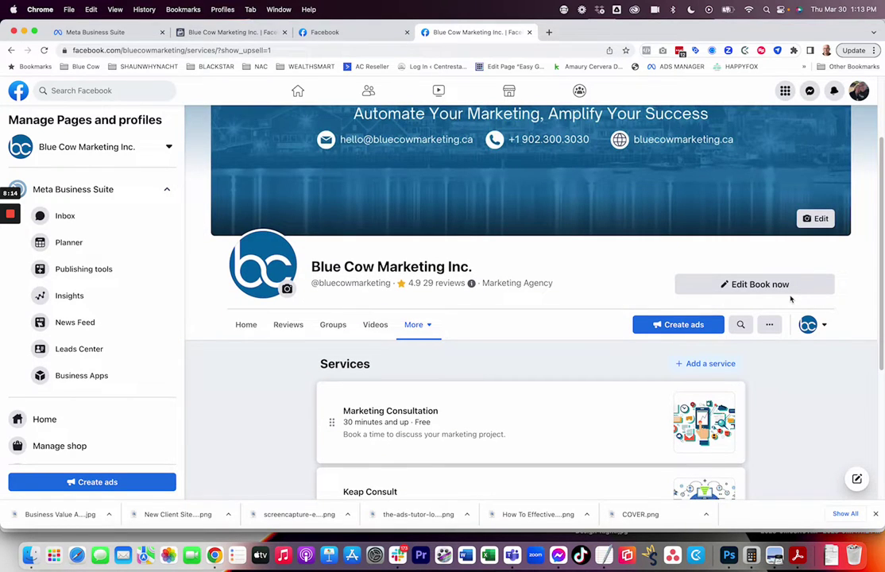
pyautogui.scroll(-2, 790, 298)
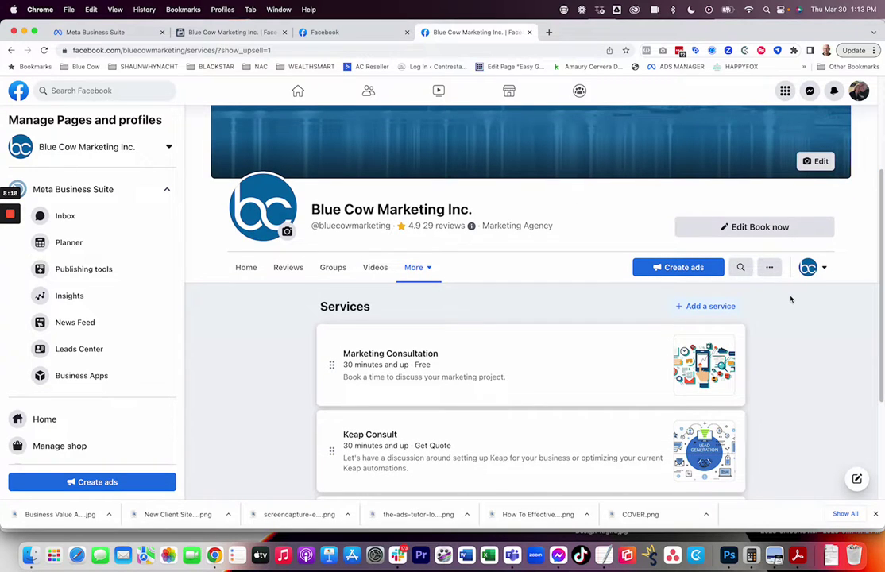
pyautogui.scroll(-1, 791, 299)
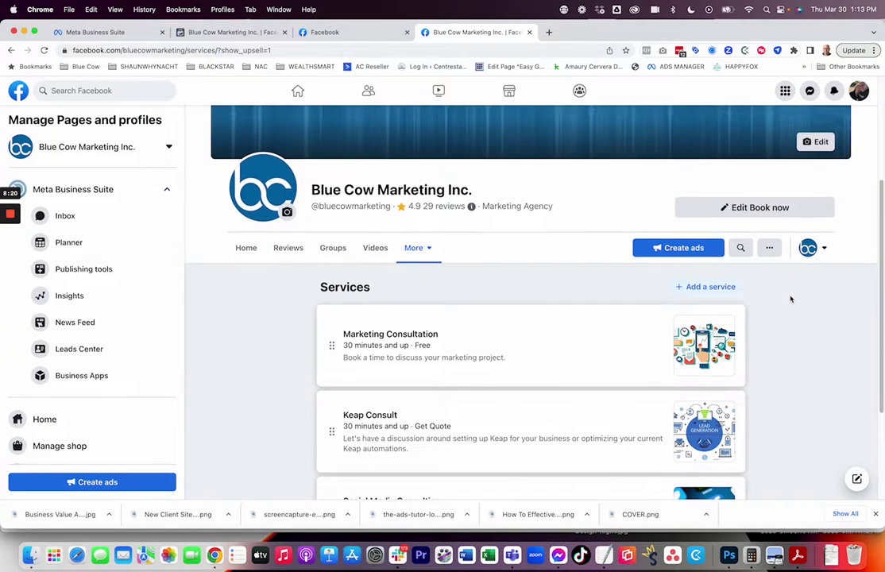
pyautogui.scroll(-4, 790, 298)
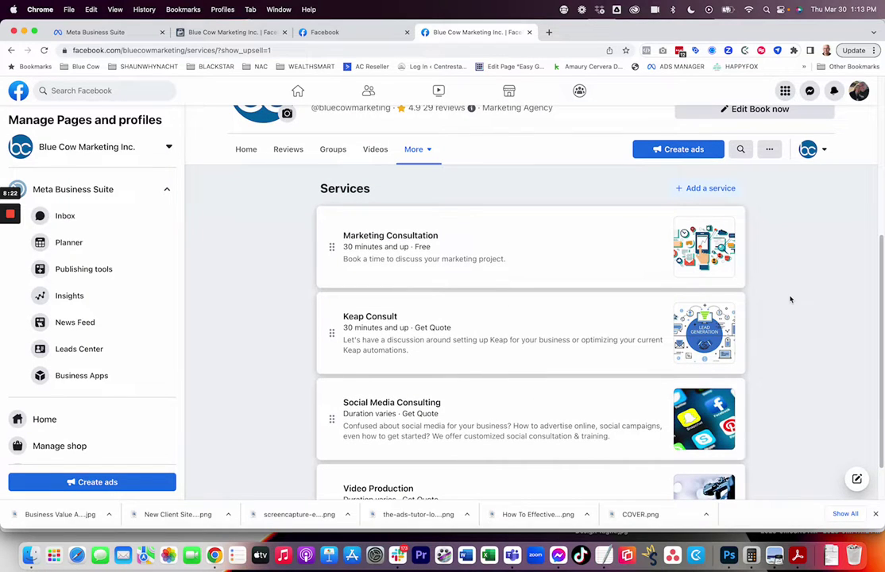